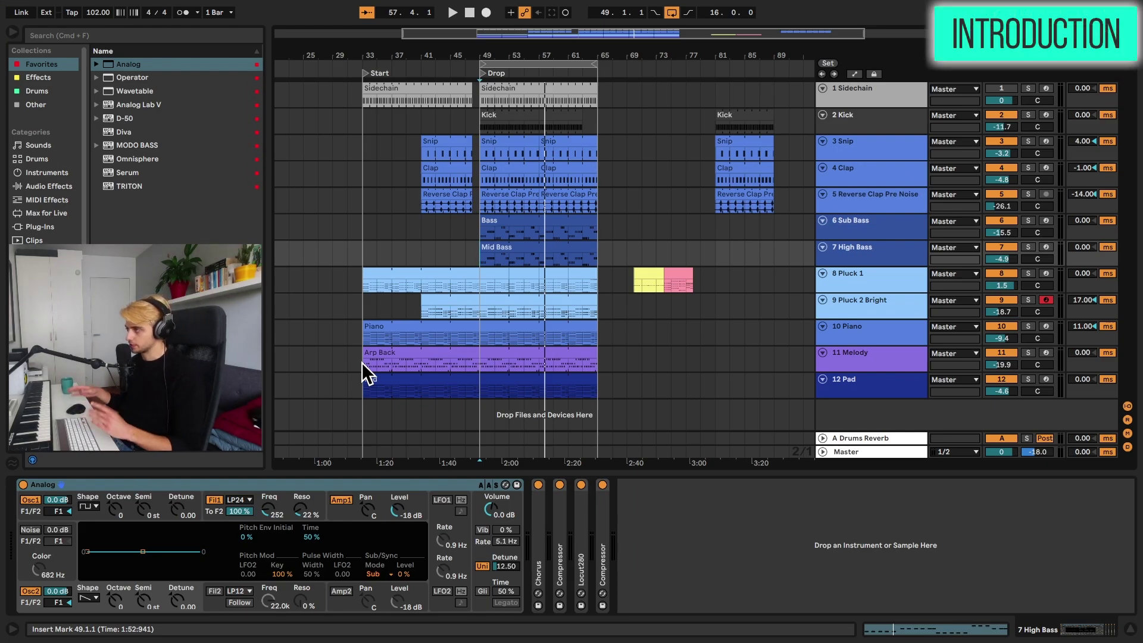
# Step: Show Pluck 1's Analog synth chain, then solo Pluck 1 and Pluck 2 Bright and audition them from bar 49
pyautogui.click(859, 279)
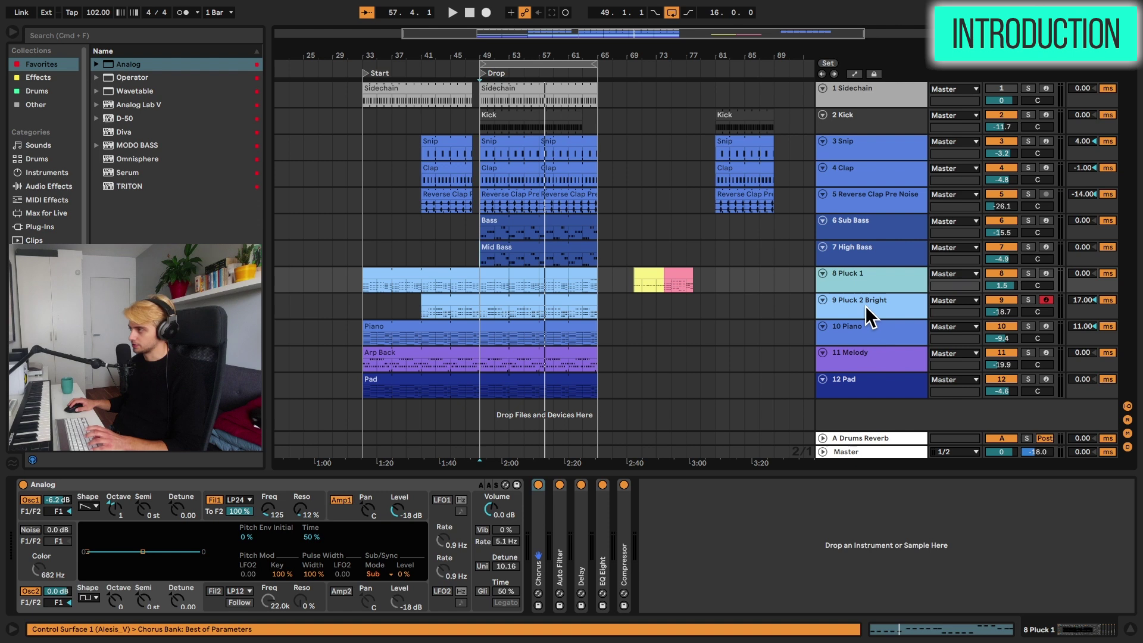
pyautogui.click(1029, 273)
pyautogui.press('space')
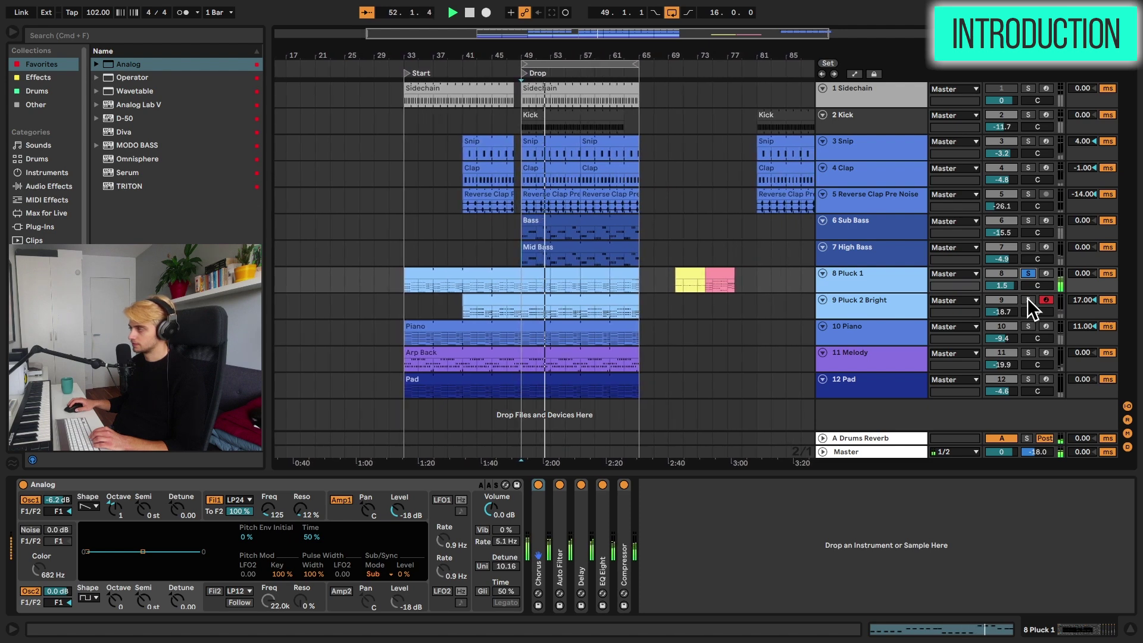
pyautogui.click(1027, 300)
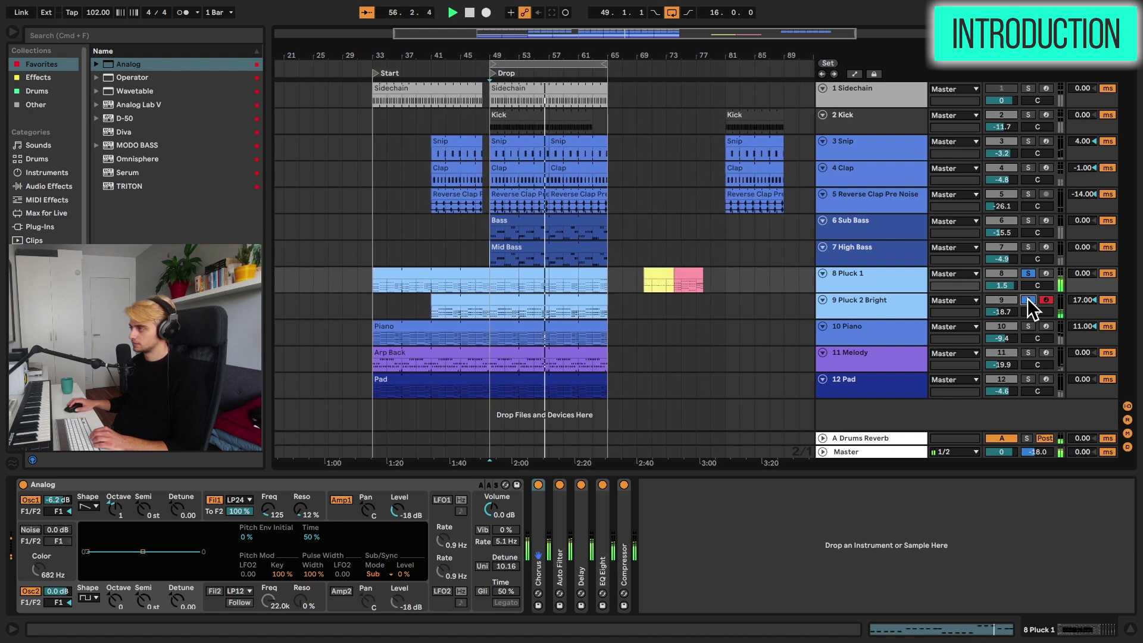
pyautogui.press('space')
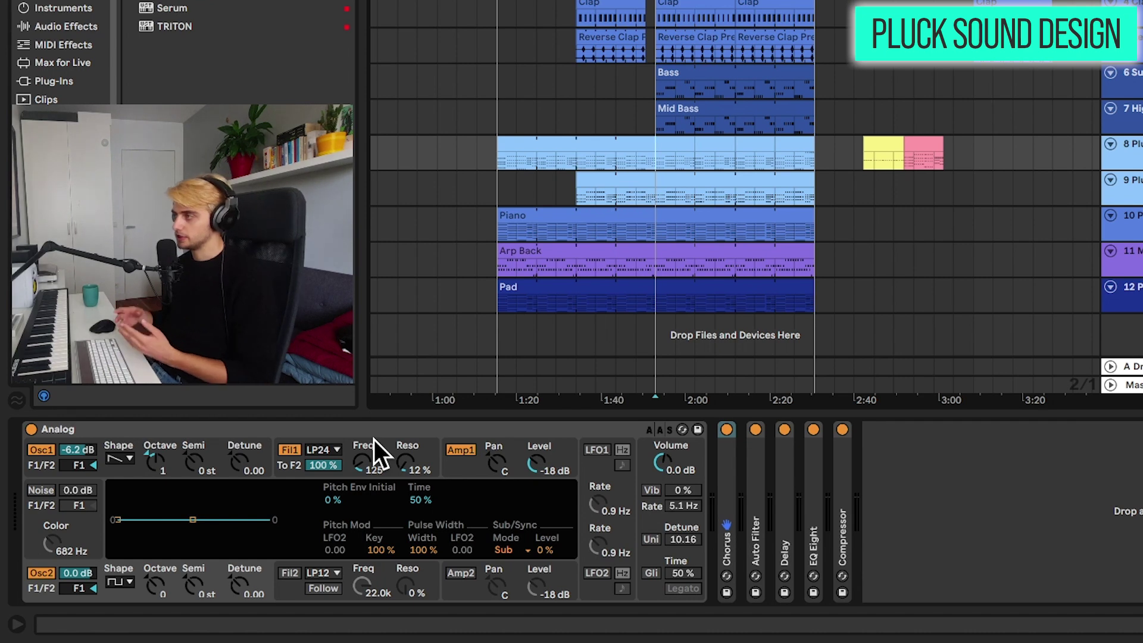
pyautogui.press('Down')
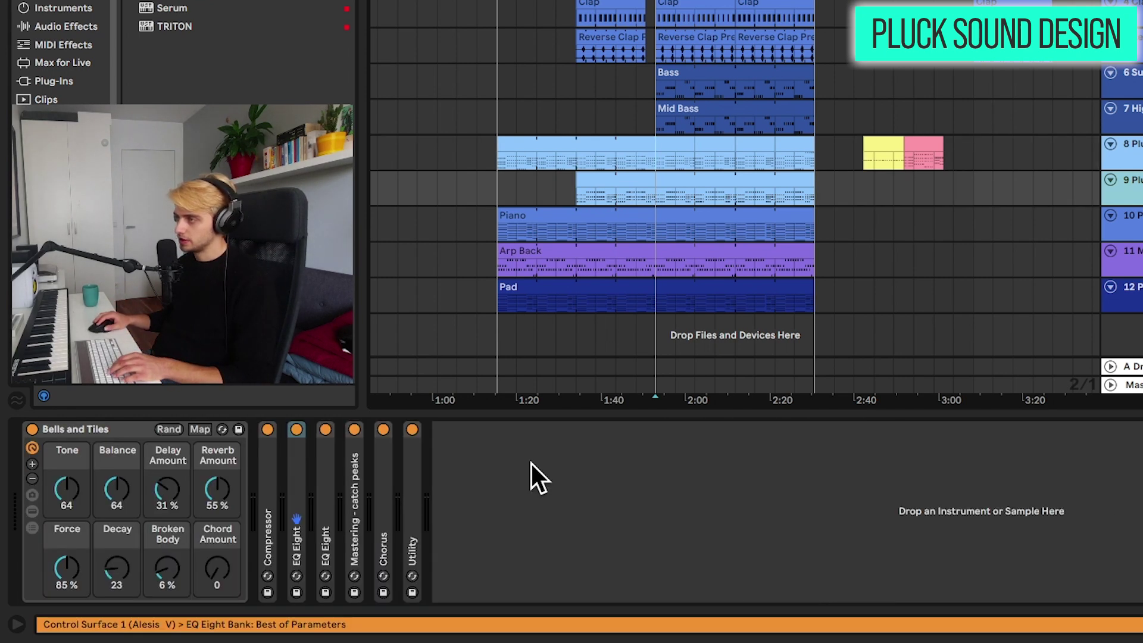
pyautogui.click(32, 511)
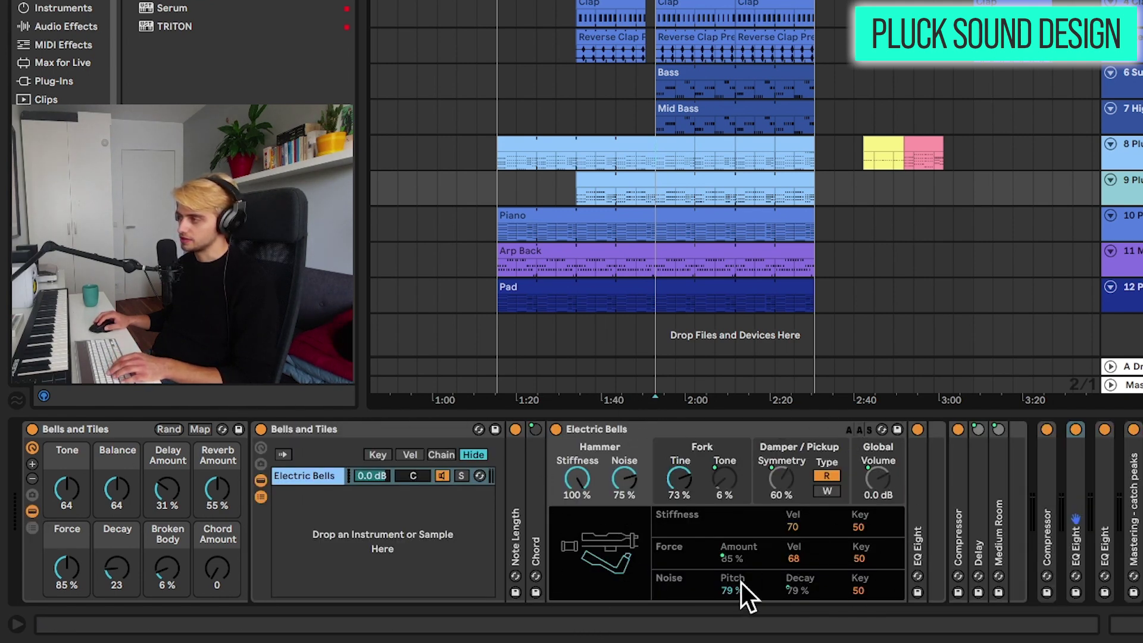
pyautogui.click(32, 510)
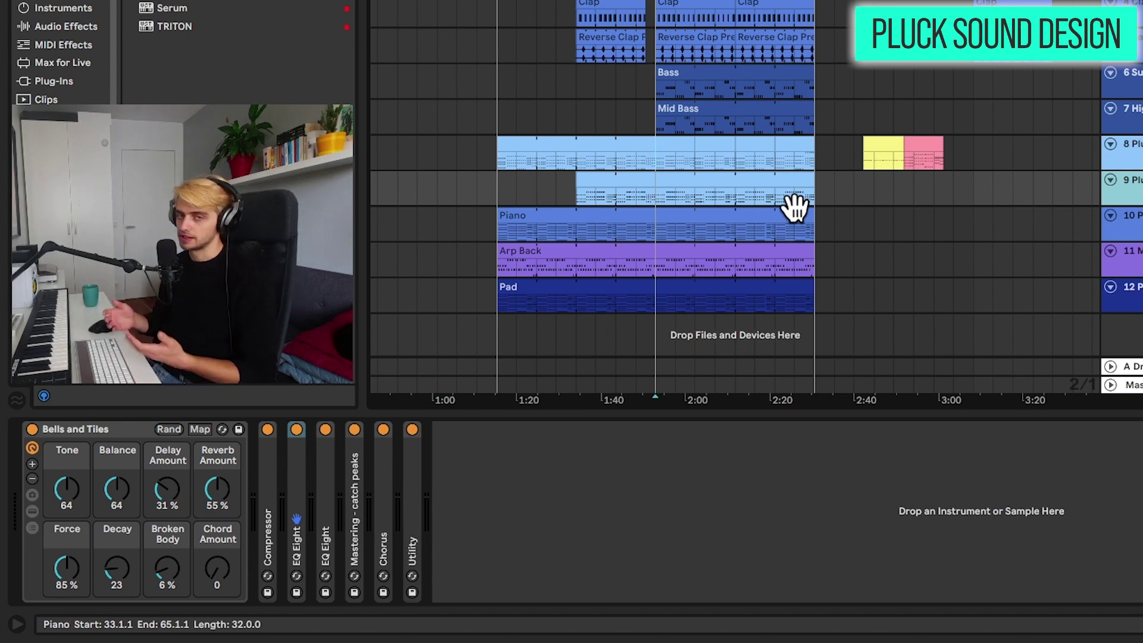
pyautogui.press('Up')
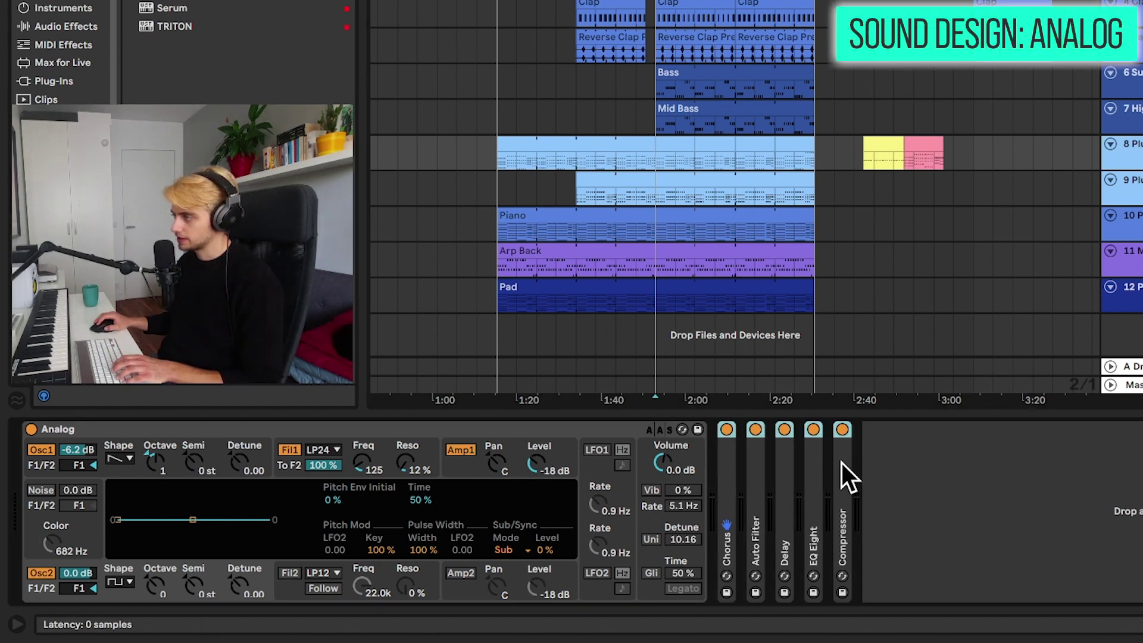
# Step: Bypass every Pluck 1 effect, disable oscillator 2 during playback, and view the filter envelope
pyautogui.press('0')
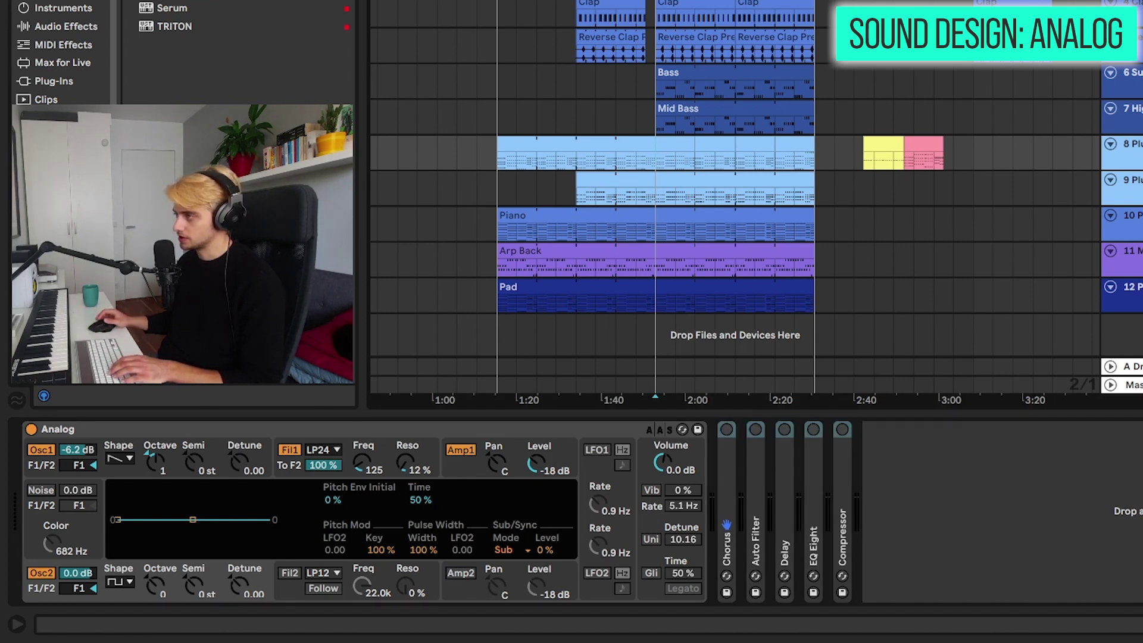
pyautogui.press('space')
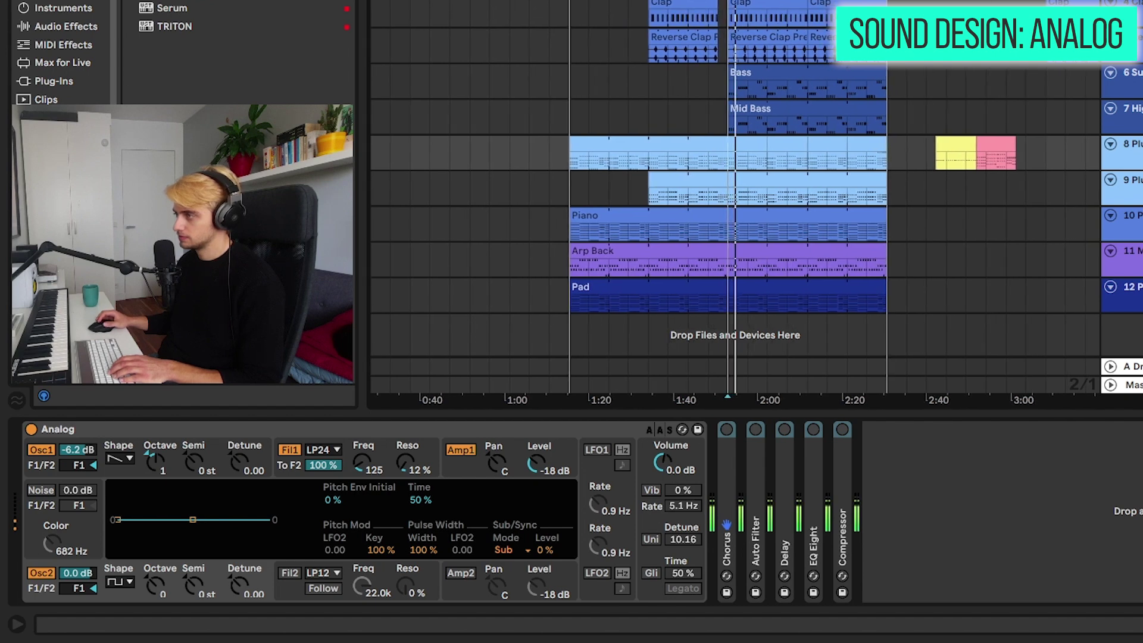
pyautogui.click(33, 570)
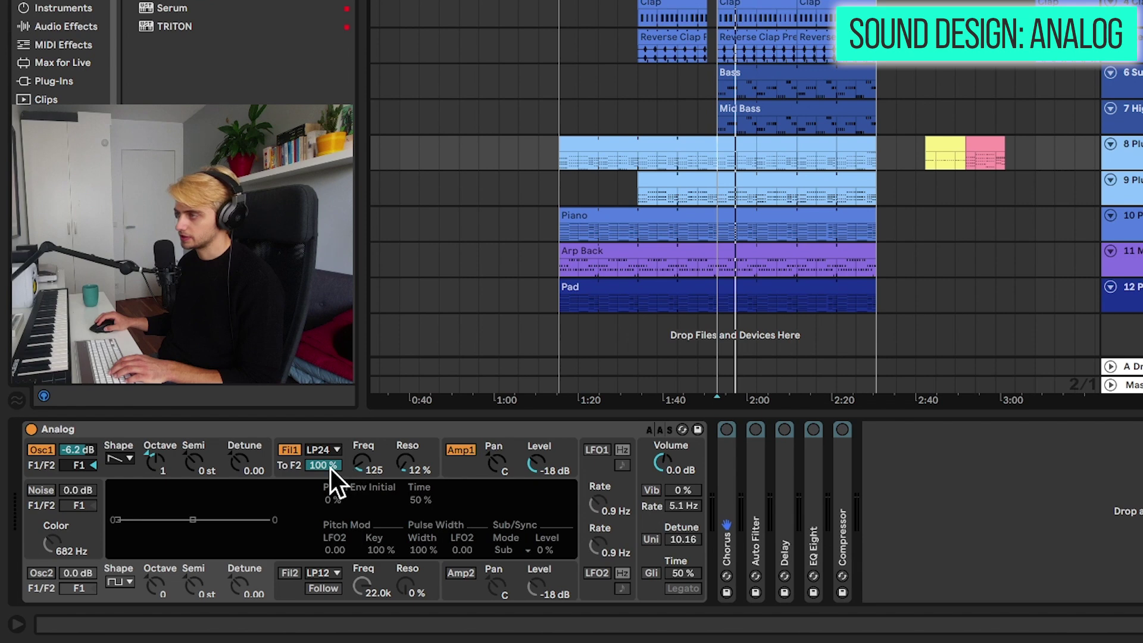
pyautogui.click(377, 472)
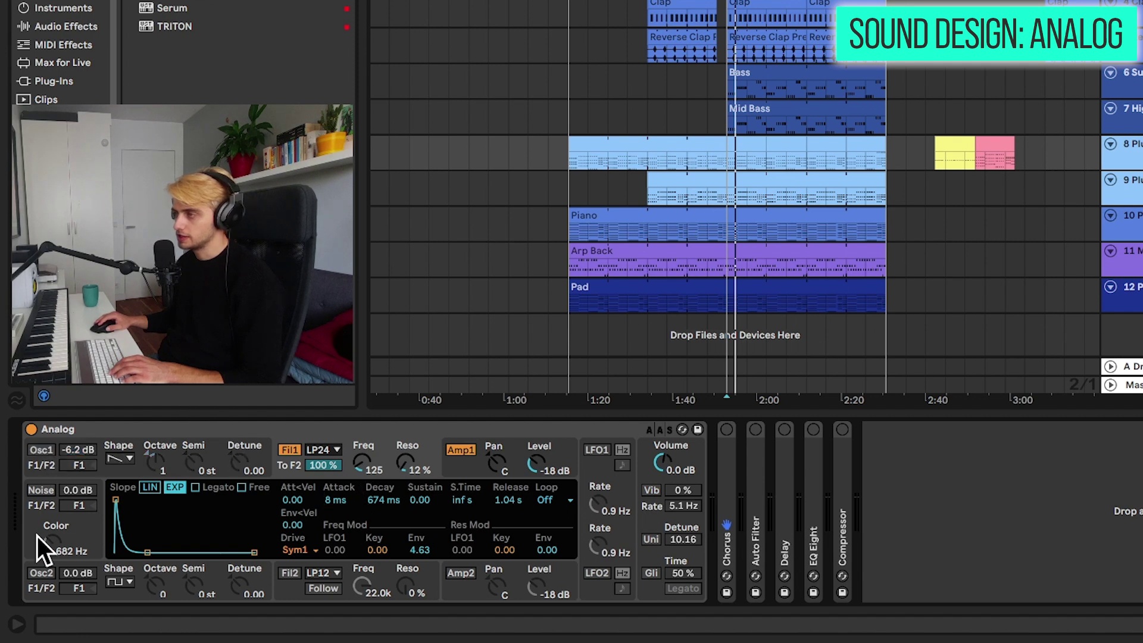
# Step: Re-enable oscillator 2 and sweep its pulse width from 2 % up to 100 % during playback
pyautogui.click(40, 572)
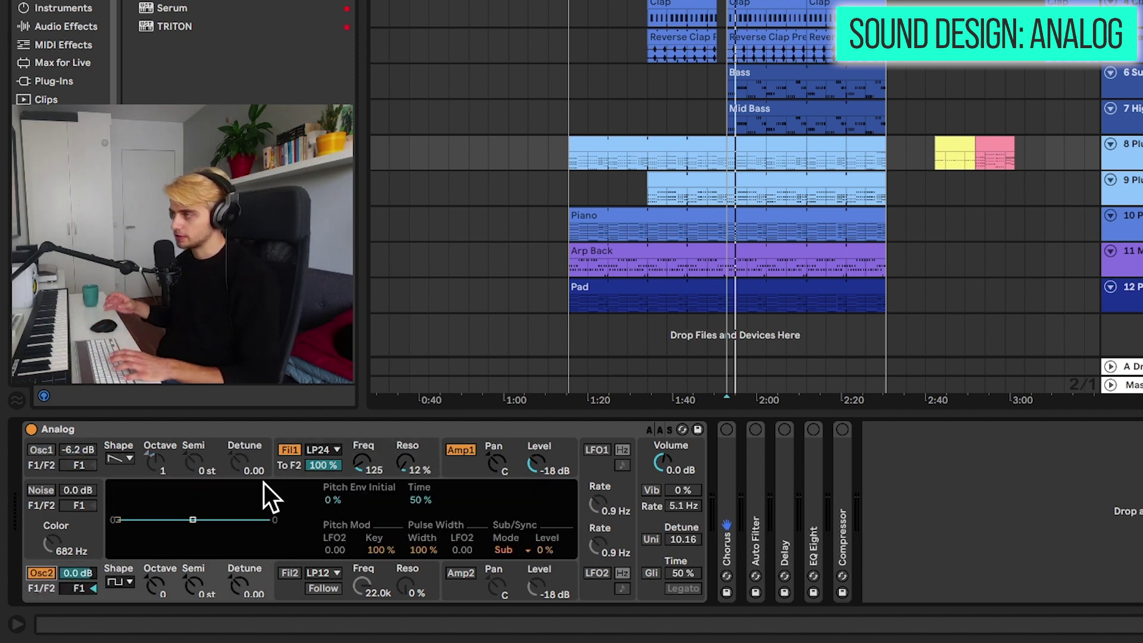
pyautogui.press('space')
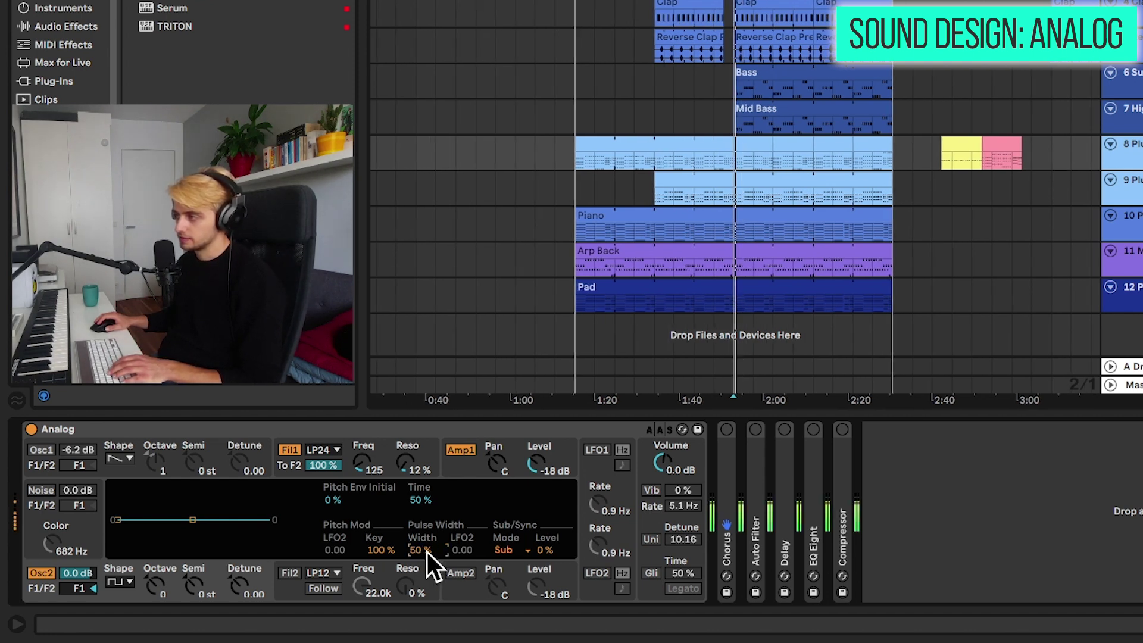
pyautogui.moveTo(427, 552); pyautogui.dragTo(427, 595)
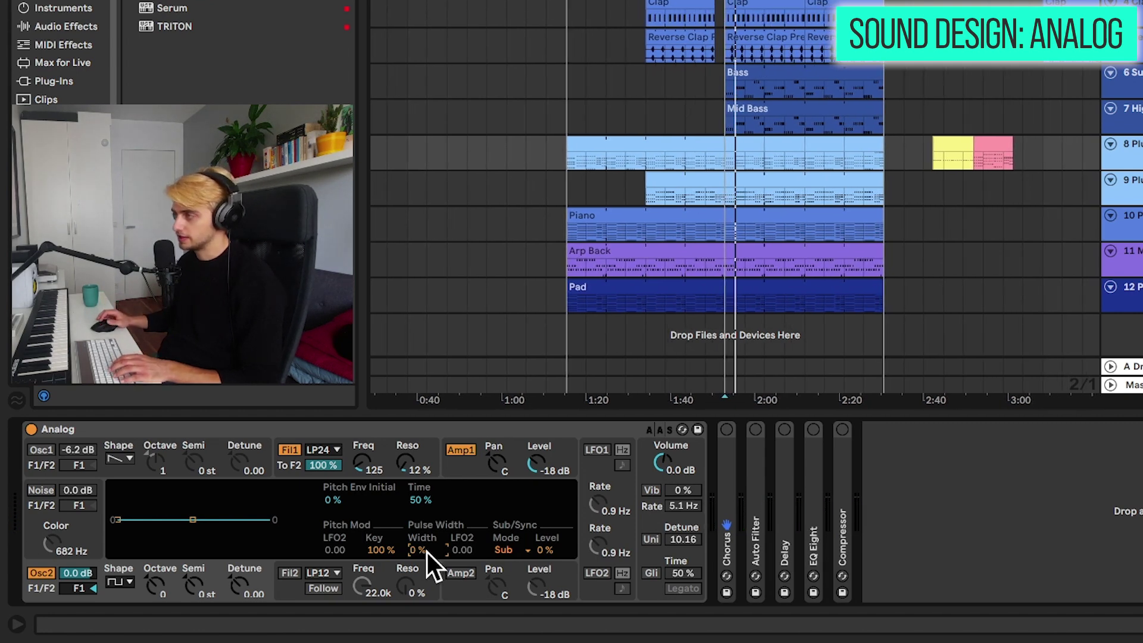
pyautogui.moveTo(427, 552); pyautogui.dragTo(427, 464)
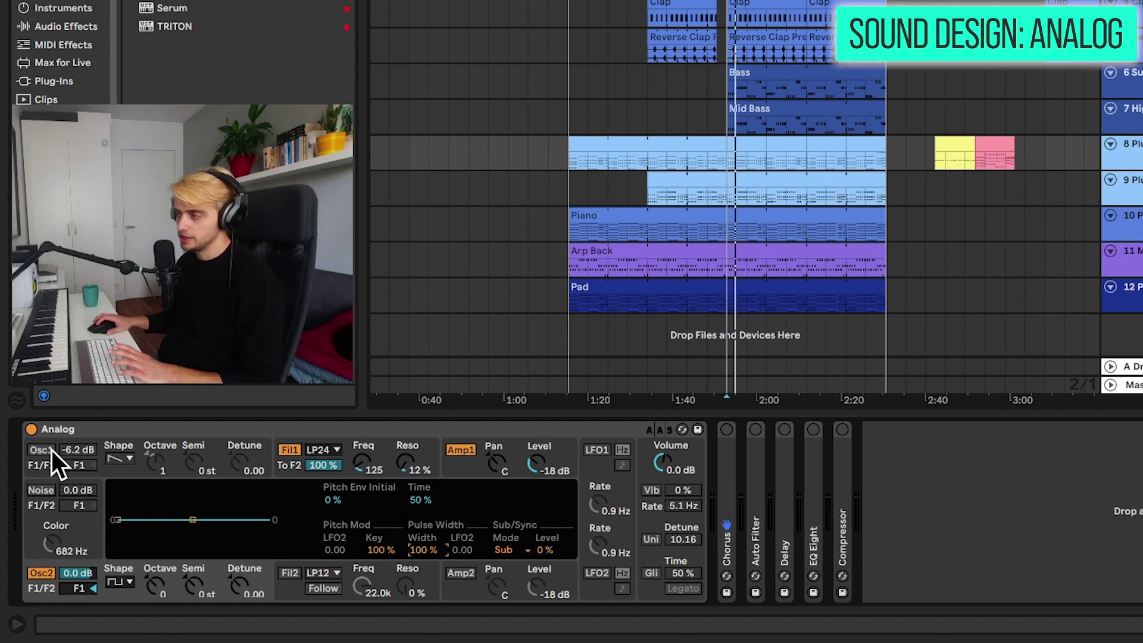
# Step: Turn oscillator 1 back on with a new waveform, review the Amp1 and Fil1 envelopes, and expand Chorus
pyautogui.click(42, 450)
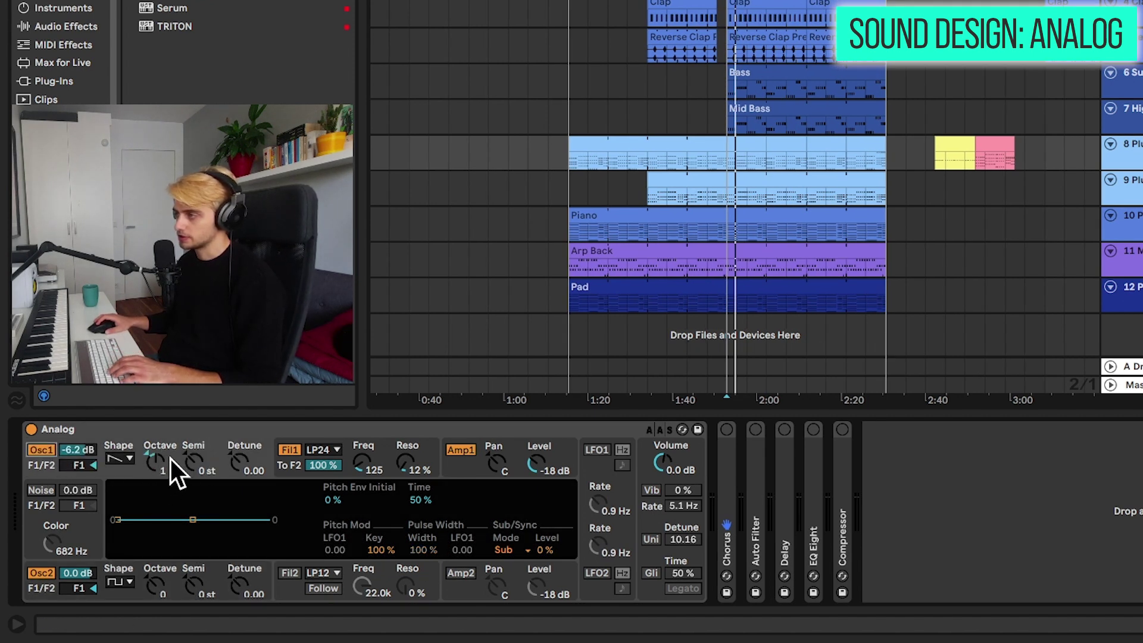
pyautogui.click(119, 458)
pyautogui.click(111, 460)
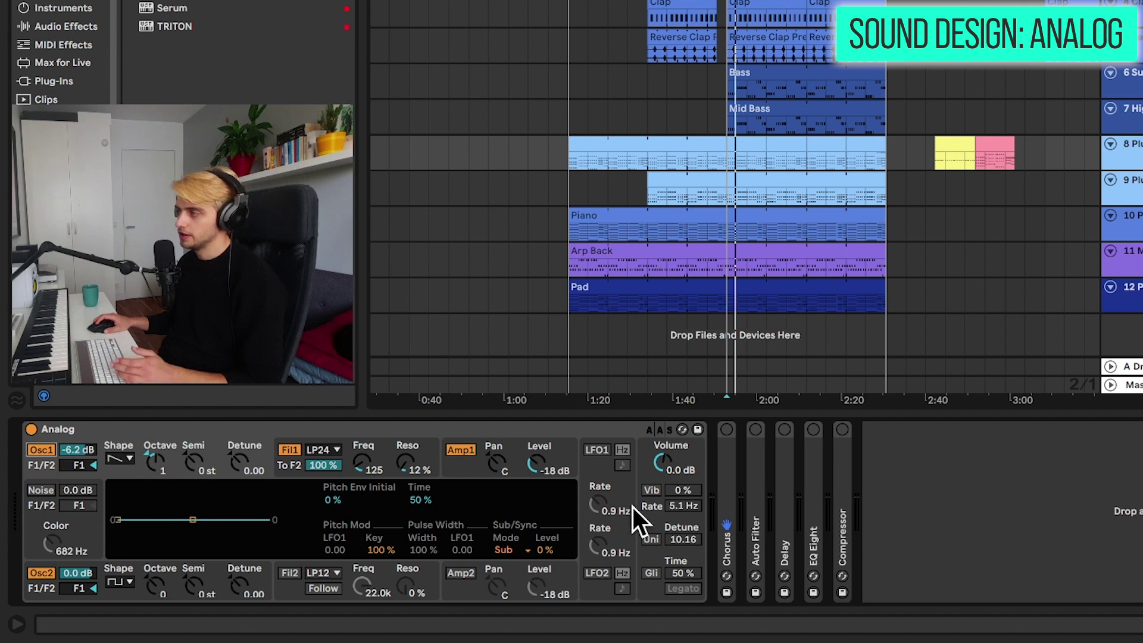
pyautogui.click(512, 470)
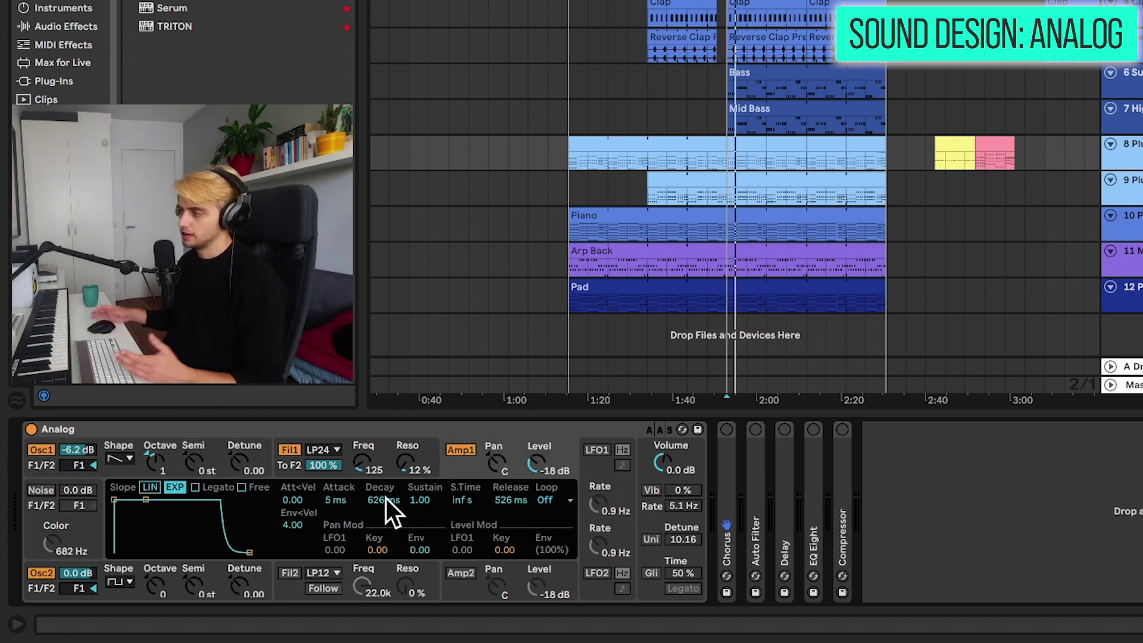
pyautogui.click(387, 461)
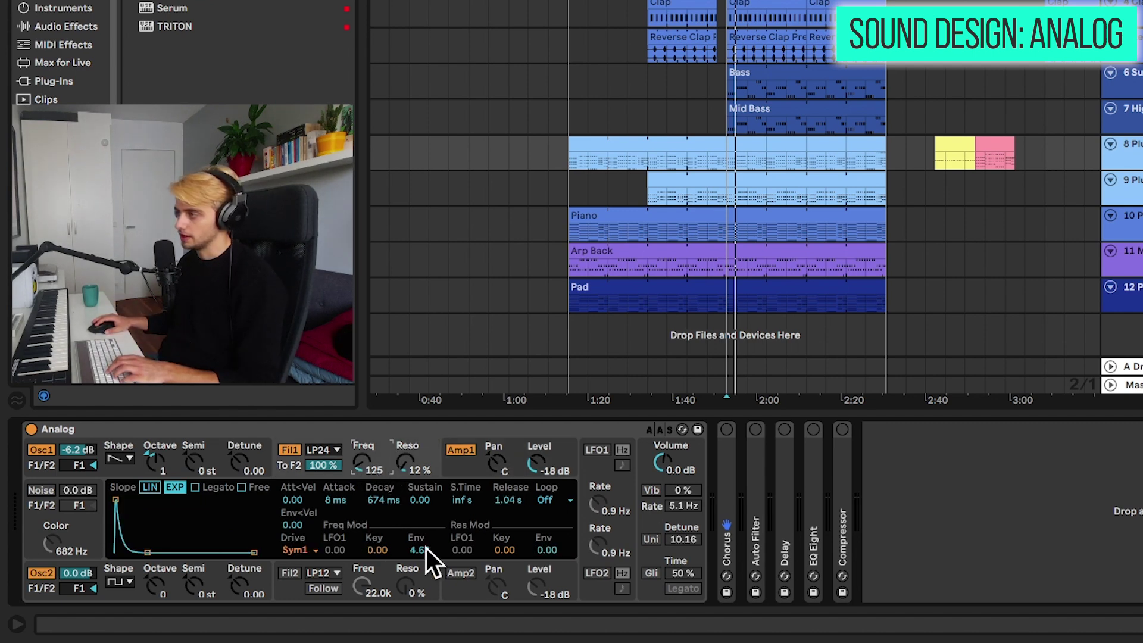
pyautogui.doubleClick(730, 447)
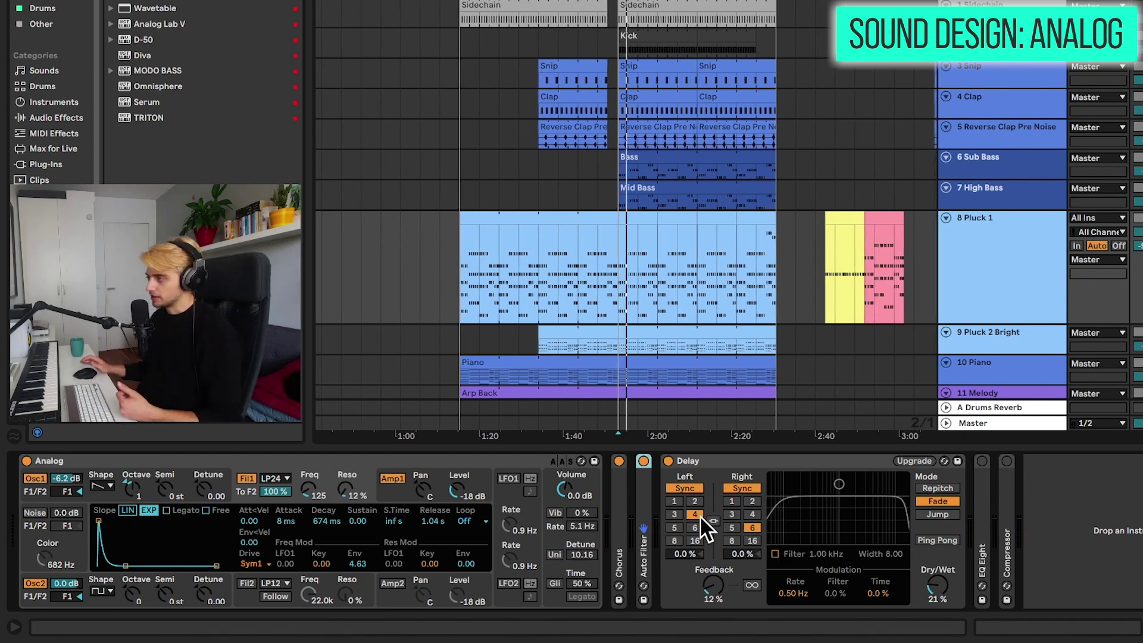
# Step: Inspect Pluck 1's EQ Eight during playback, then expand its Compressor (3.60:1 ratio, 2 ms attack, 50 ms release)
pyautogui.doubleClick(829, 459)
pyautogui.doubleClick(692, 460)
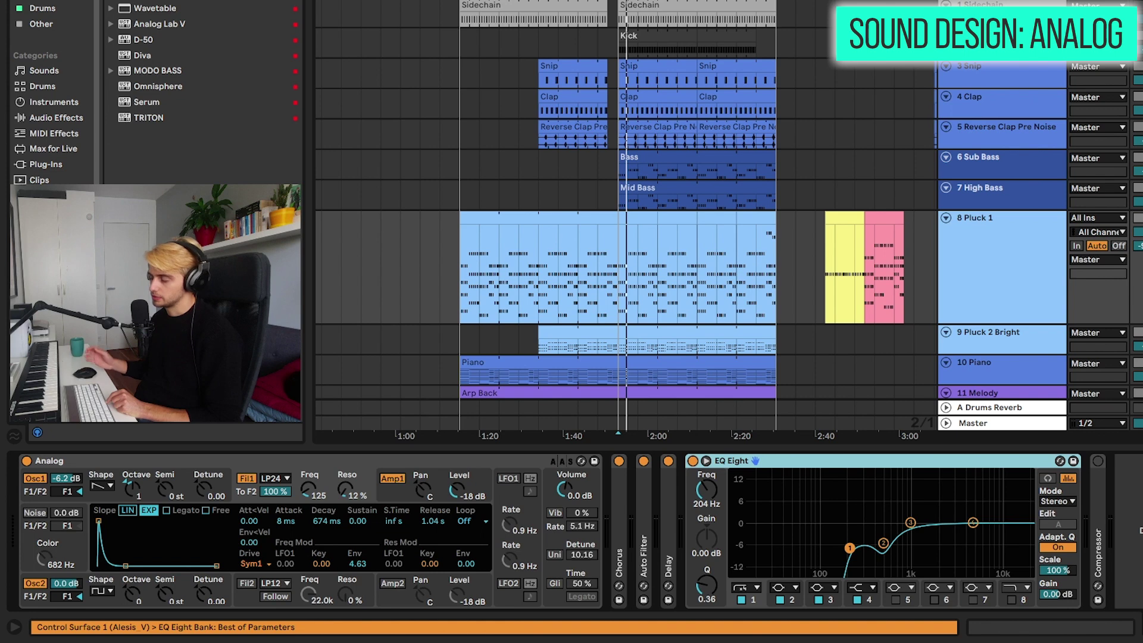
pyautogui.press('space')
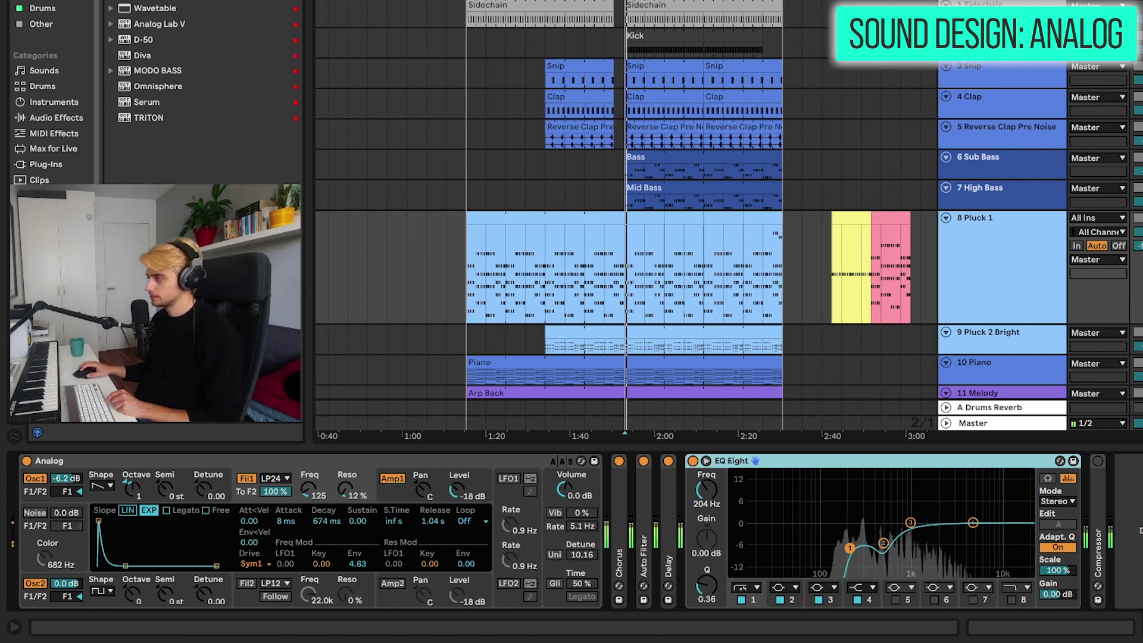
pyautogui.doubleClick(831, 461)
pyautogui.doubleClick(720, 462)
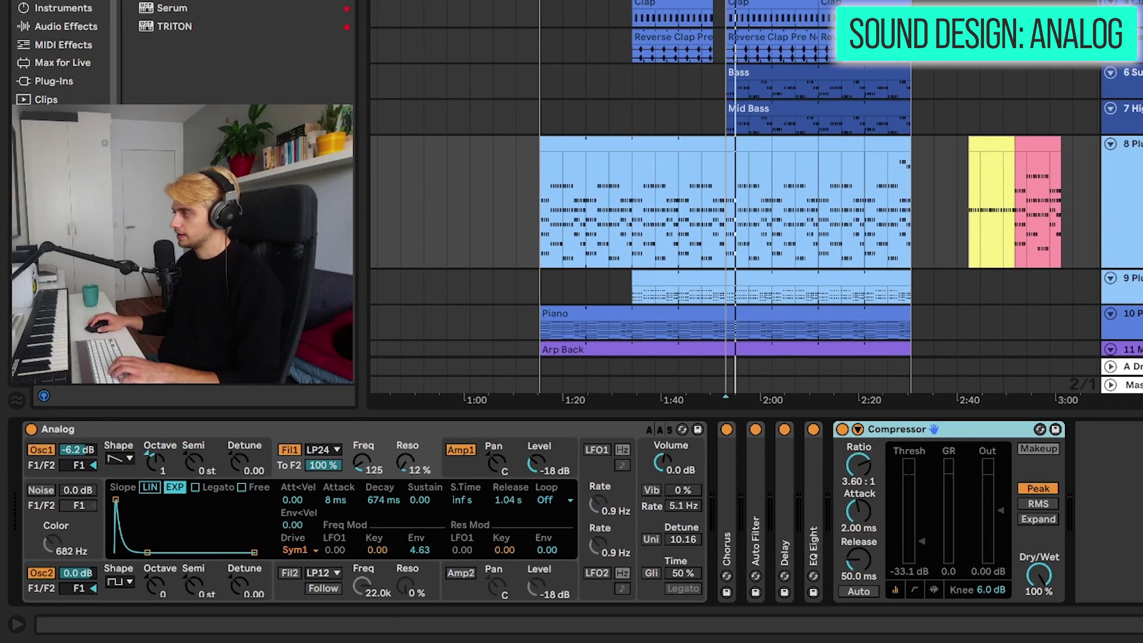
# Step: Check the Drums Reverb return's reverb, then return to Pluck 1's chain and stop playback
pyautogui.click(1122, 366)
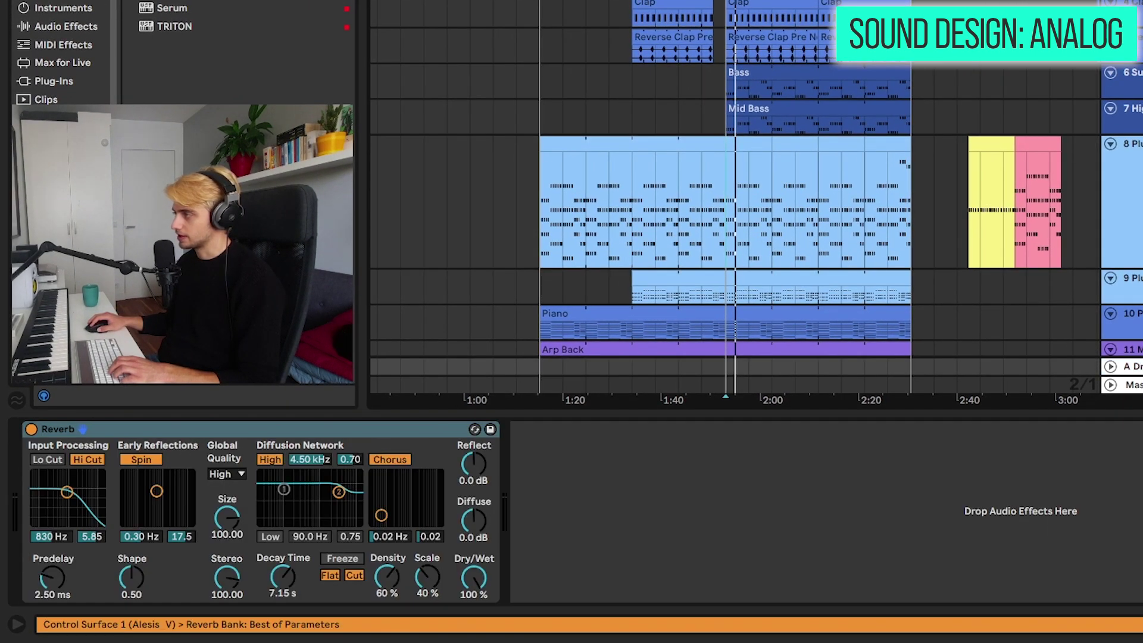
pyautogui.click(732, 206)
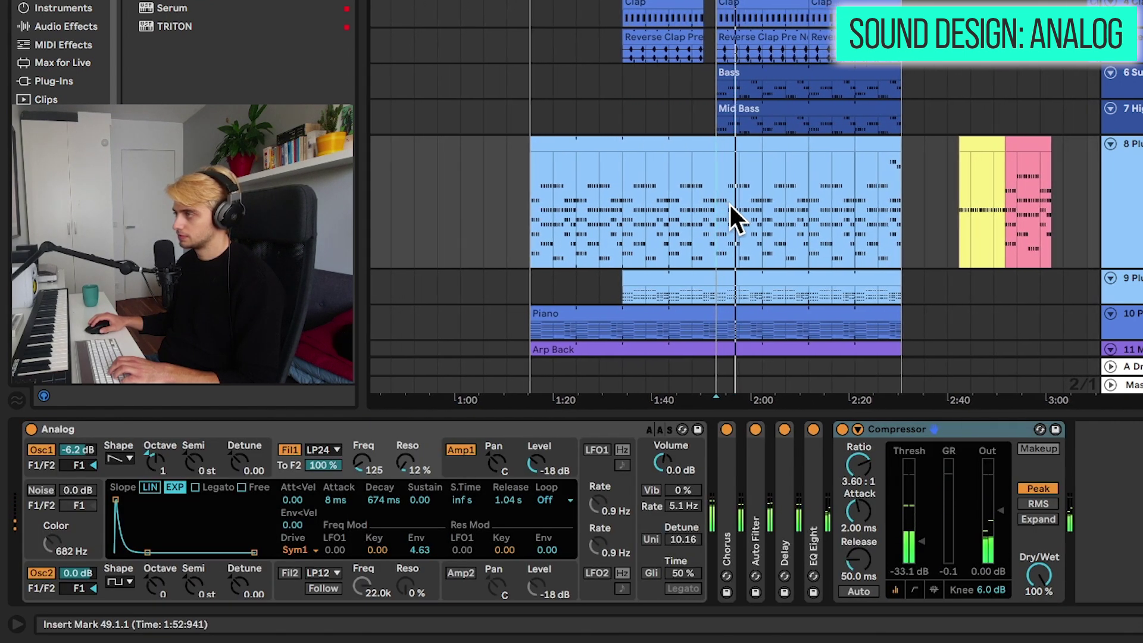
pyautogui.press('space')
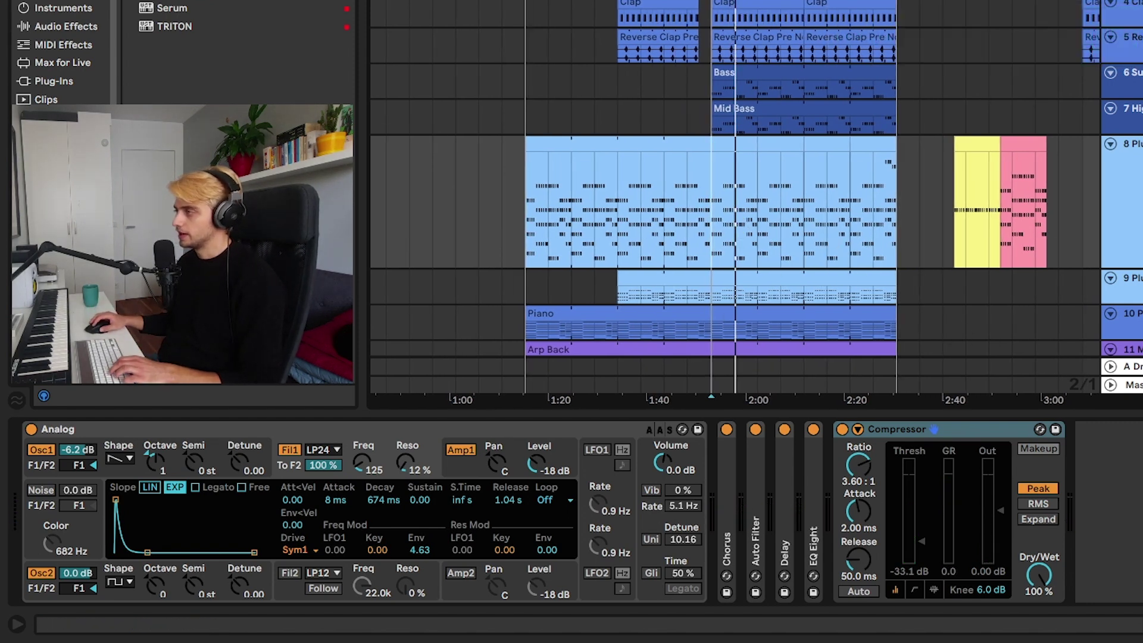
# Step: Bypass all effects on Pluck 2 Bright to hear it dry, then re-enable and expand its compressor
pyautogui.press('Down')
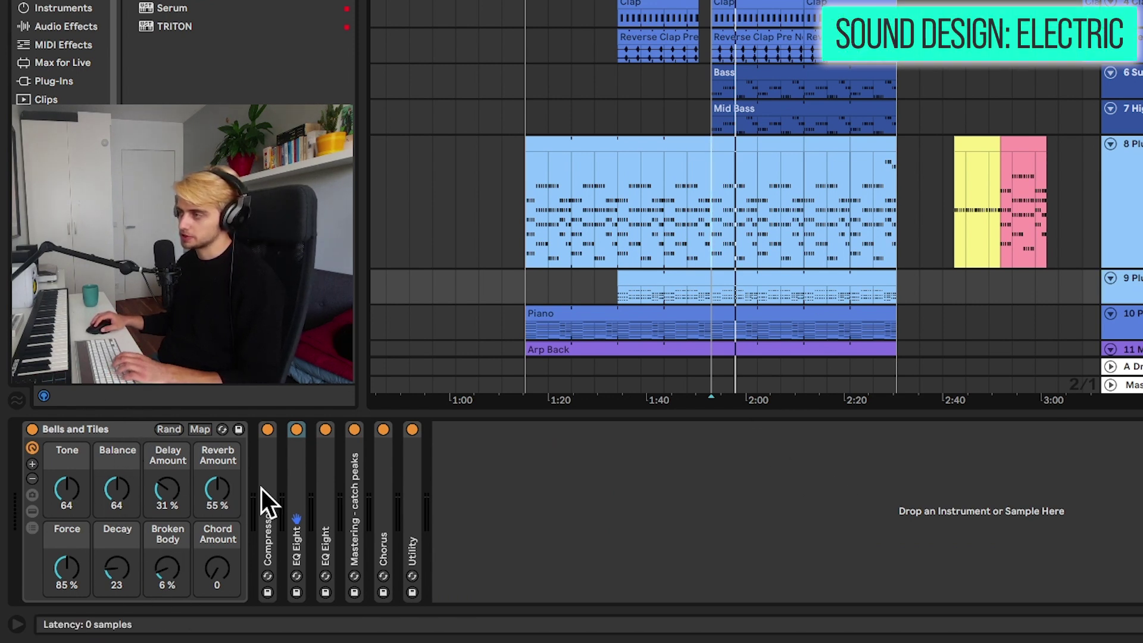
pyautogui.click(267, 518)
pyautogui.hotkey('ctrl', 'a')
pyautogui.press('0')
pyautogui.press('space')
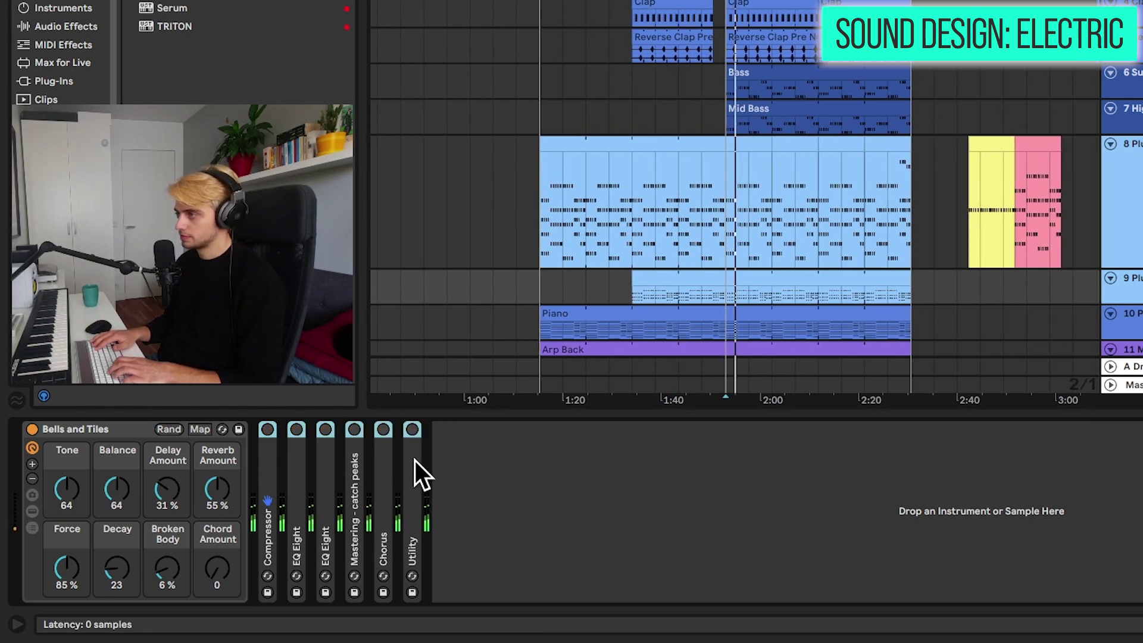
pyautogui.click(267, 429)
pyautogui.doubleClick(267, 535)
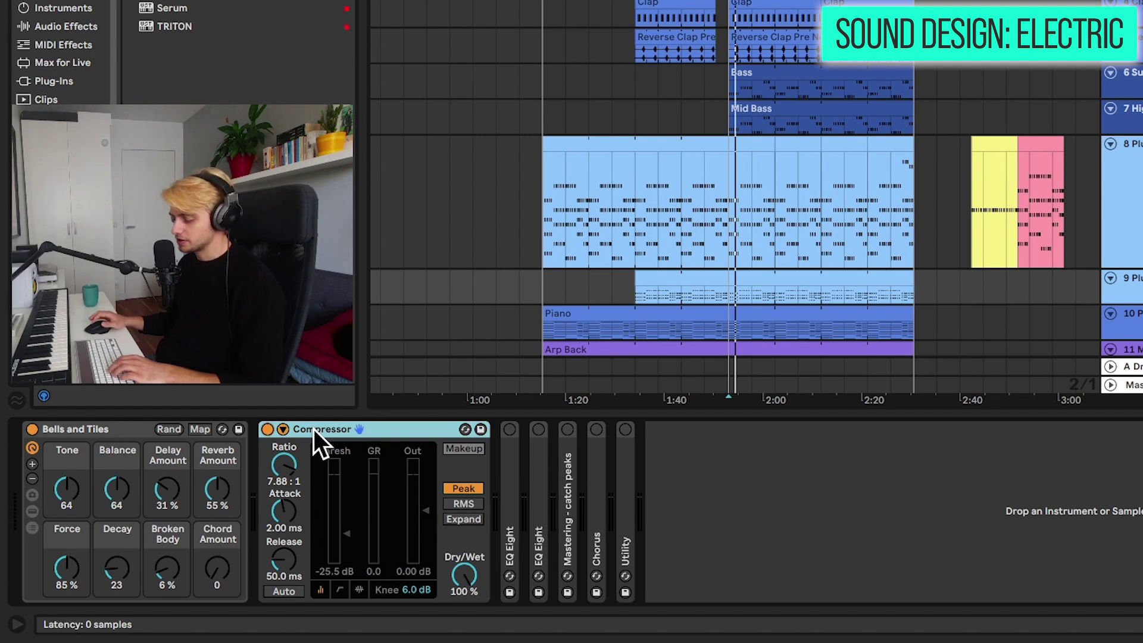
# Step: Switch the first EQ Eight back on and inspect both EQ Eight devices
pyautogui.doubleClick(313, 430)
pyautogui.doubleClick(296, 506)
pyautogui.click(295, 430)
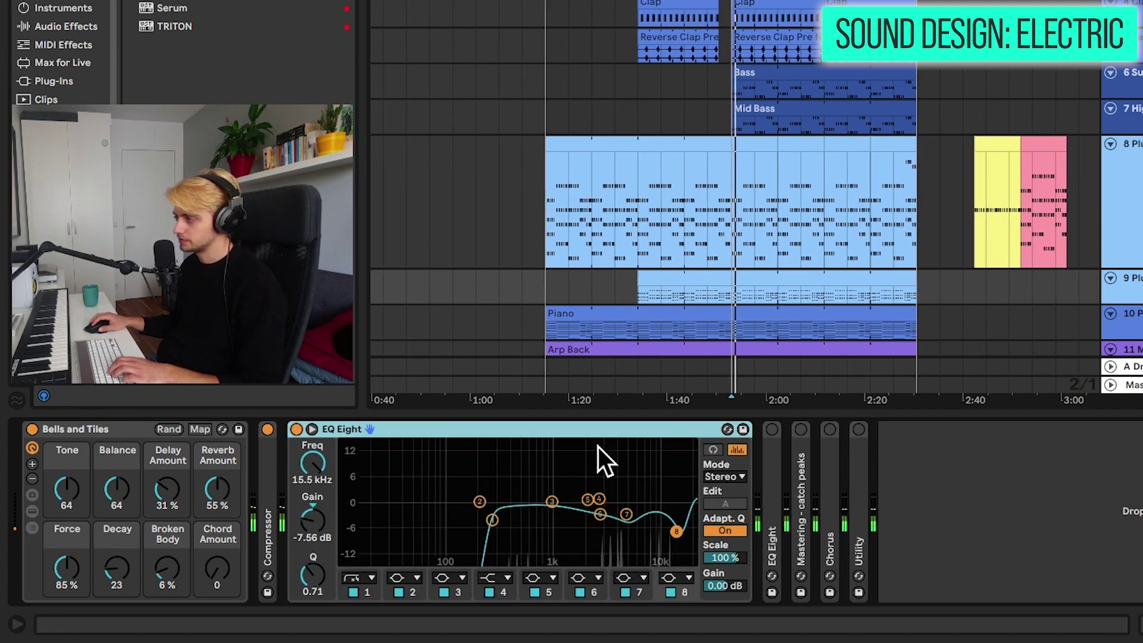
pyautogui.doubleClick(601, 430)
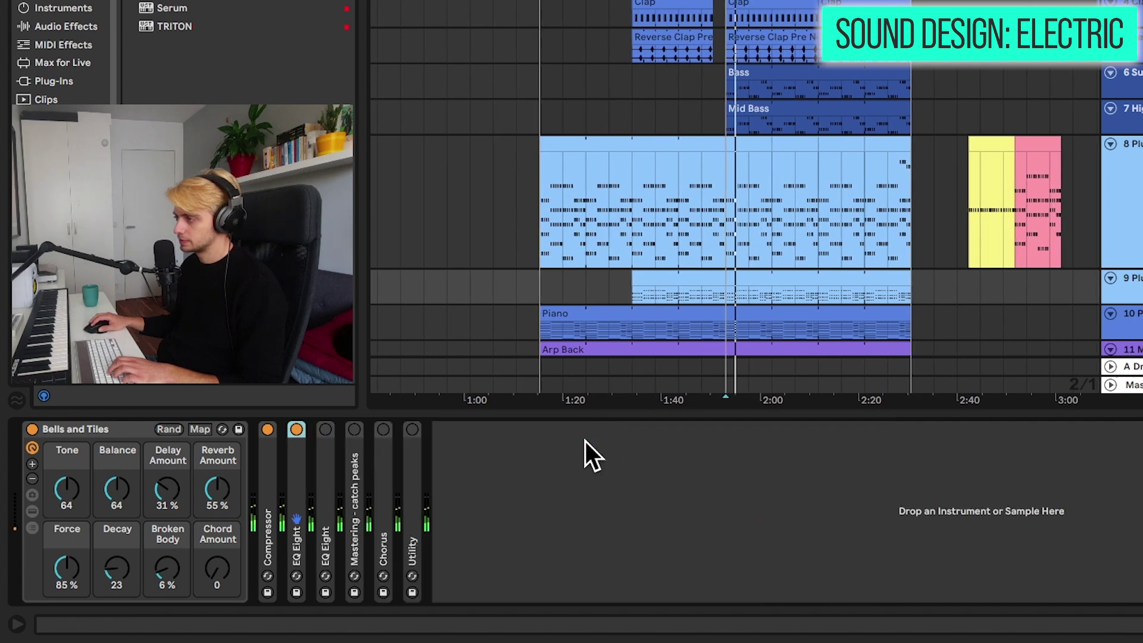
pyautogui.doubleClick(326, 449)
pyautogui.doubleClick(370, 433)
# Step: Inspect the Mastering - catch peaks, Chorus and Utility devices while the chain plays
pyautogui.doubleClick(358, 433)
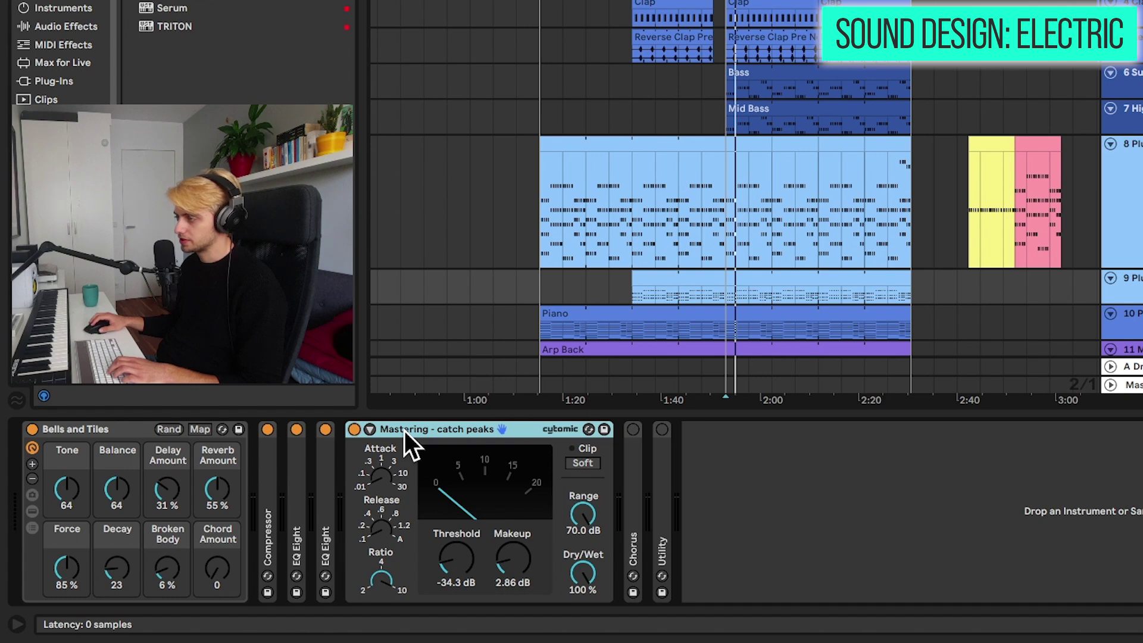
pyautogui.press('space')
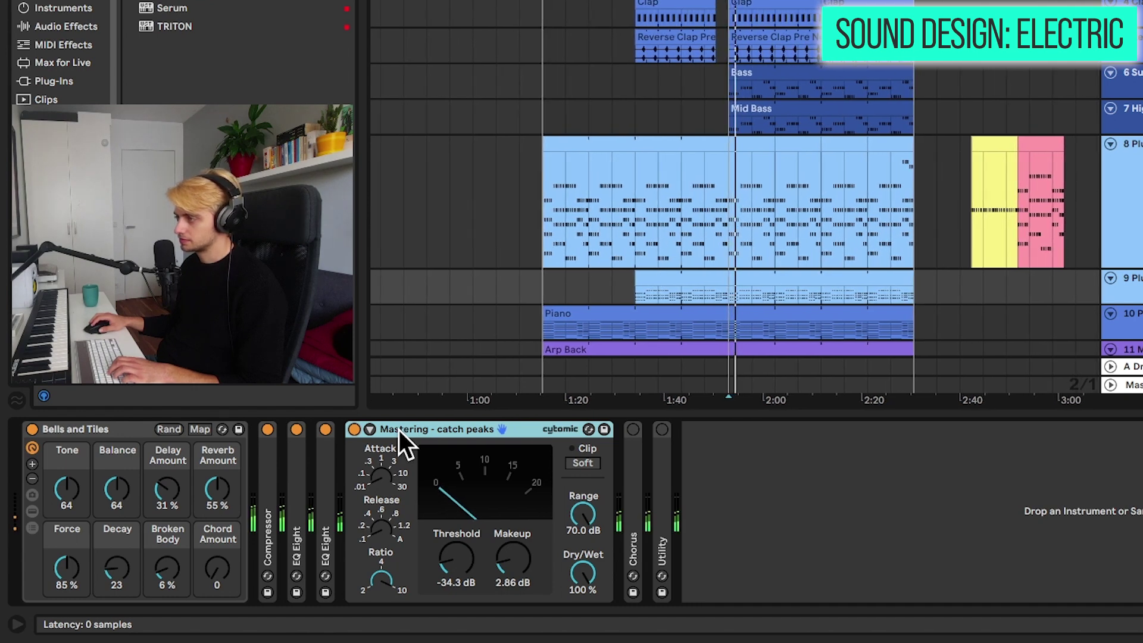
pyautogui.doubleClick(398, 430)
pyautogui.doubleClick(386, 460)
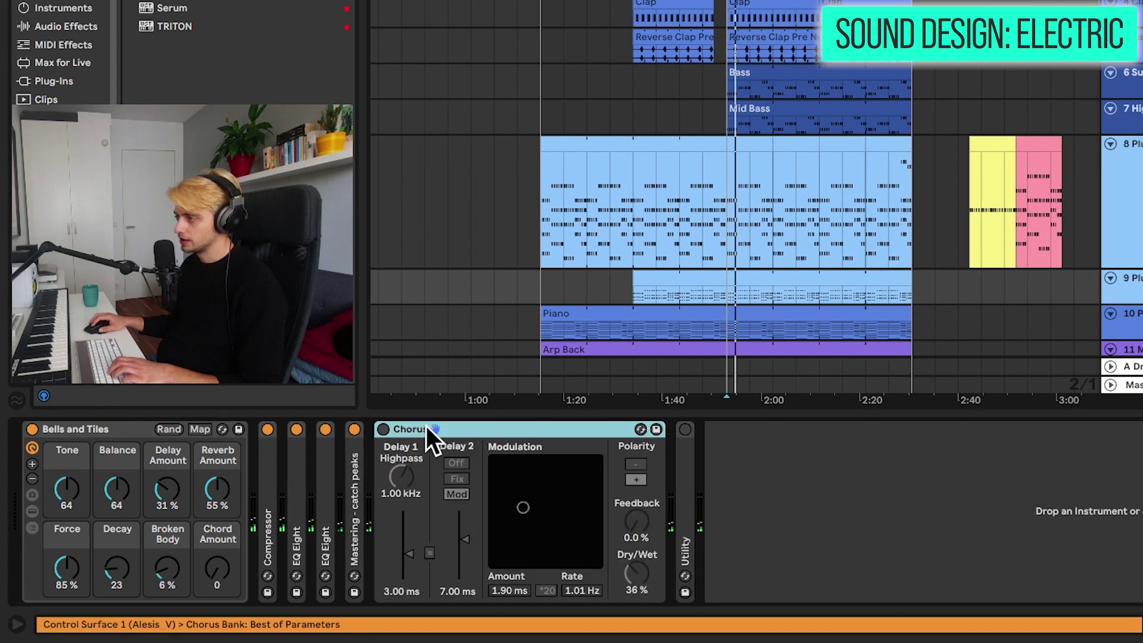
pyautogui.doubleClick(451, 430)
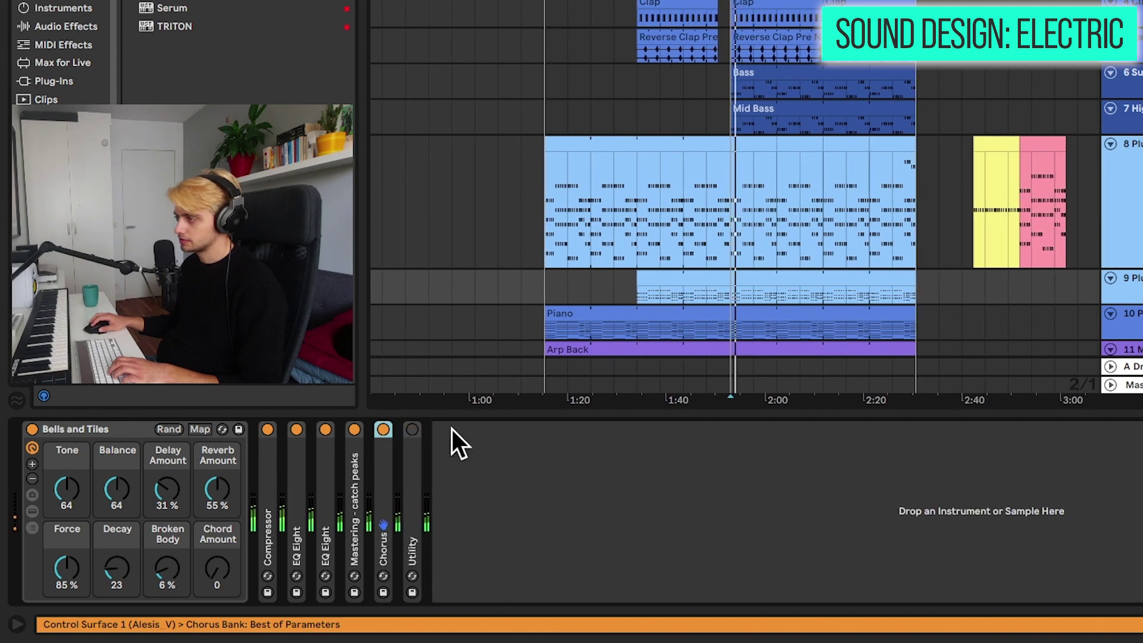
pyautogui.doubleClick(409, 459)
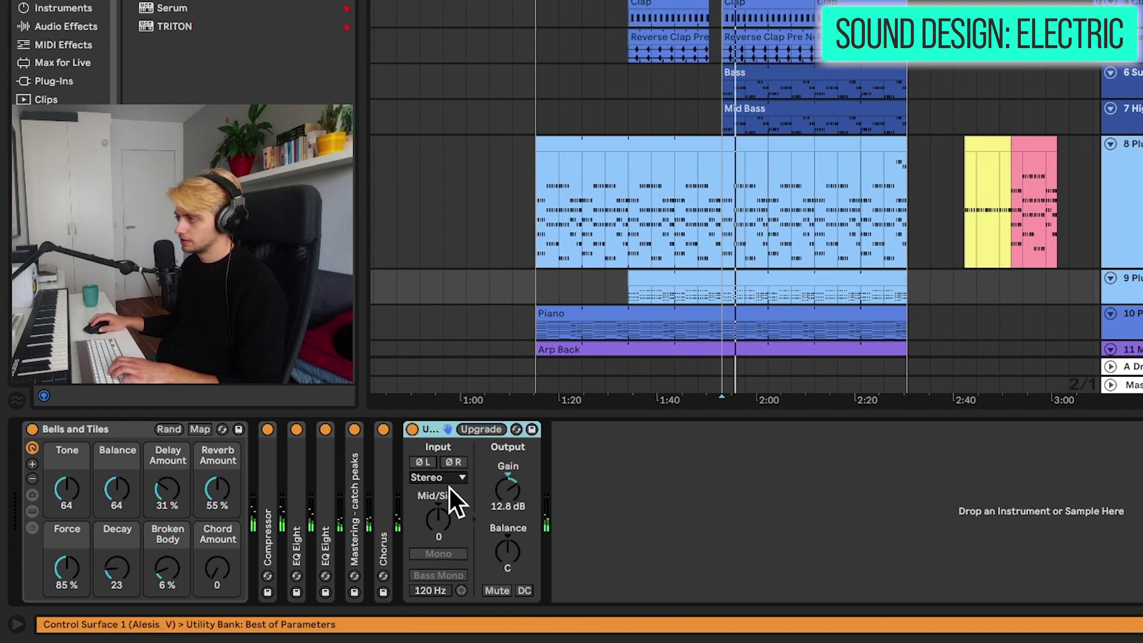
pyautogui.doubleClick(432, 430)
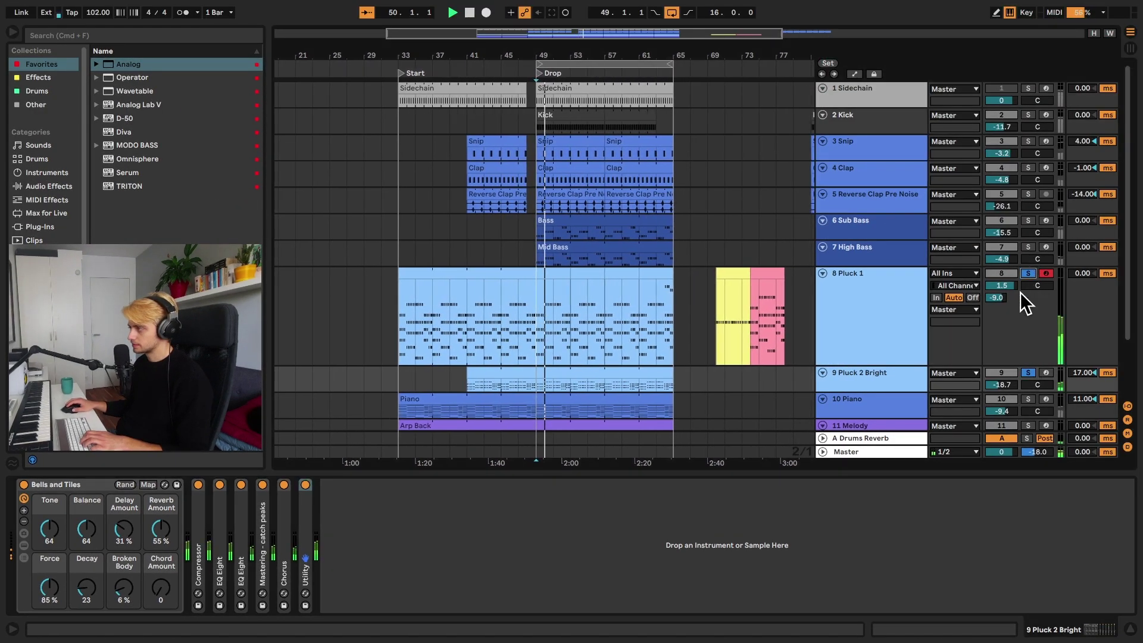
# Step: With Pluck 1 selected, solo Kick, Sub Bass and High Bass, then zoom in on the drop
pyautogui.click(527, 310)
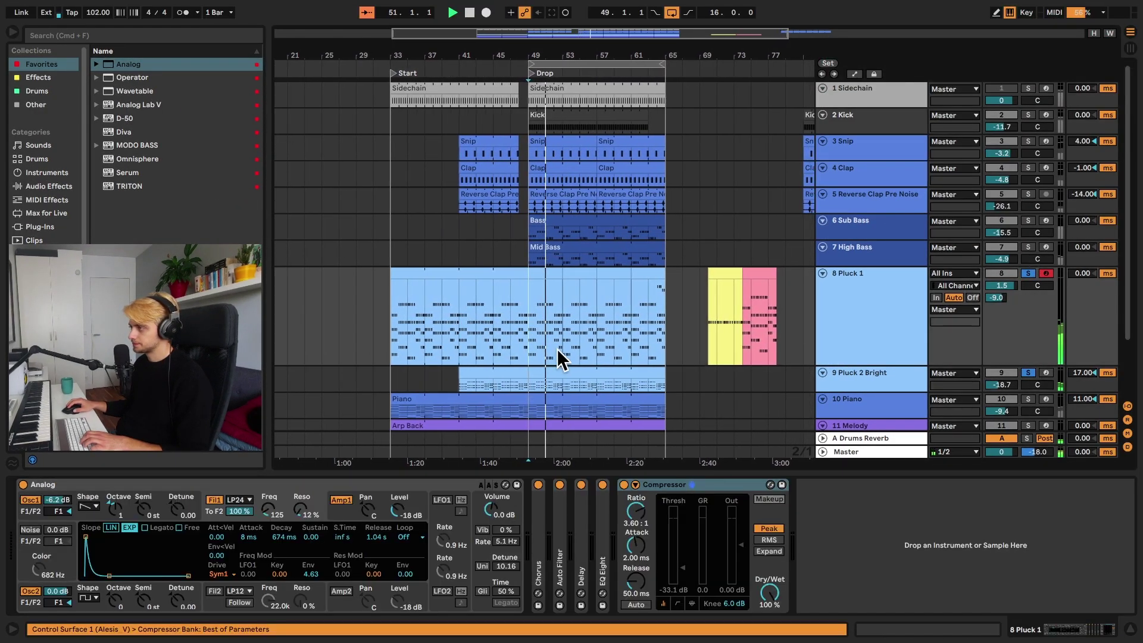
pyautogui.click(1026, 114)
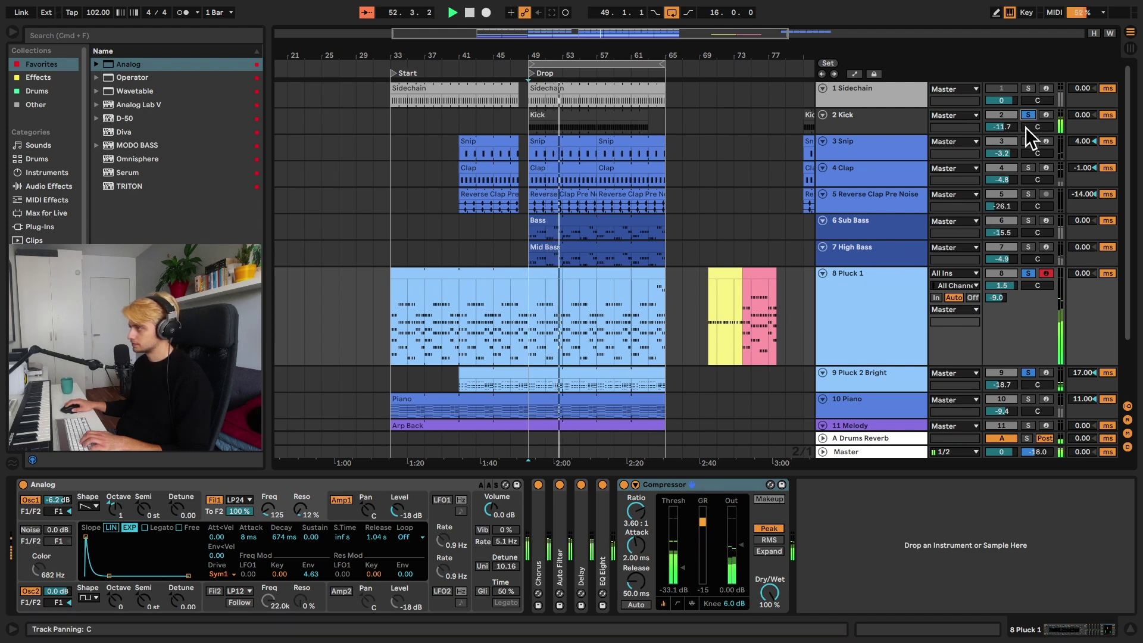
pyautogui.click(1030, 209)
pyautogui.click(1029, 220)
pyautogui.click(1028, 246)
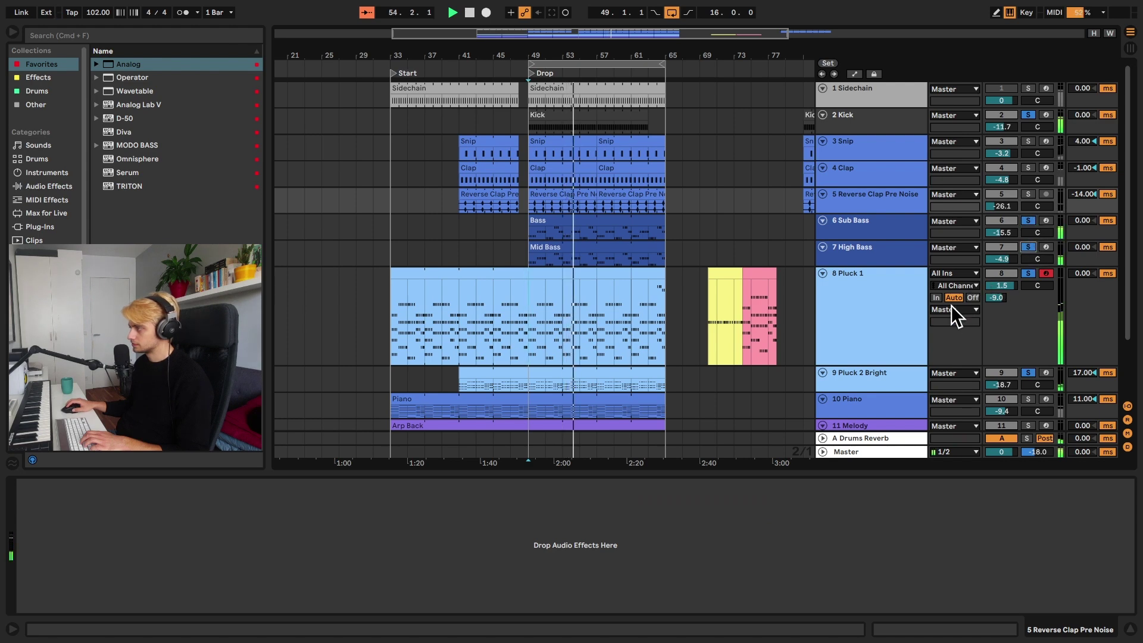
pyautogui.moveTo(607, 51); pyautogui.dragTo(562, 64)
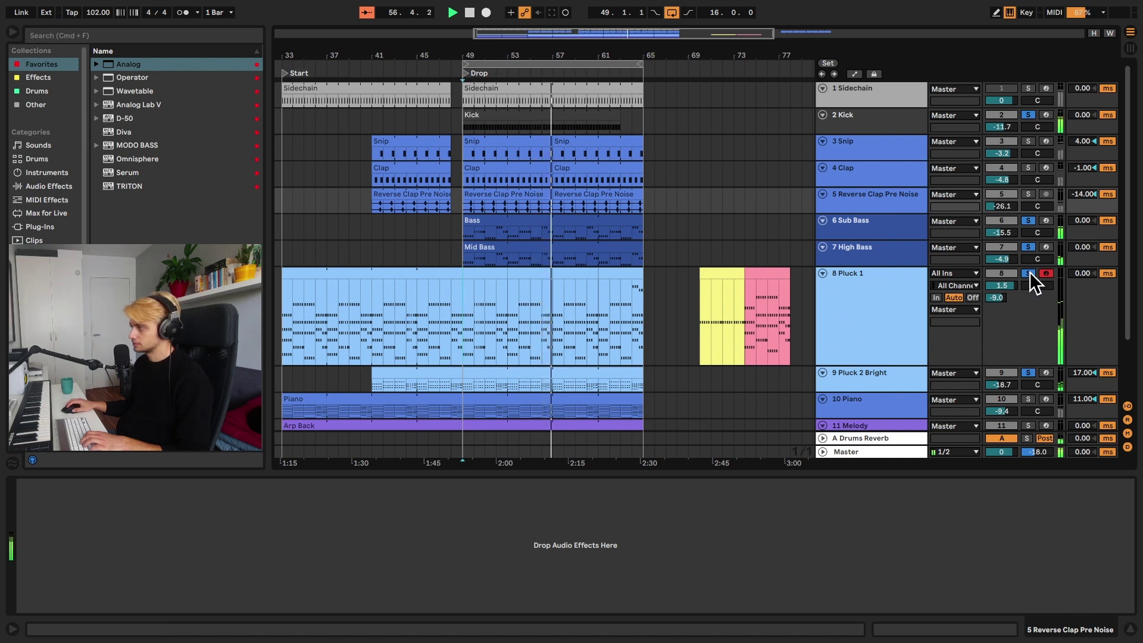
# Step: Stop playback, zoom out, and open the Pluck 1 clip to view its D2–F3 chord stabs
pyautogui.press('space')
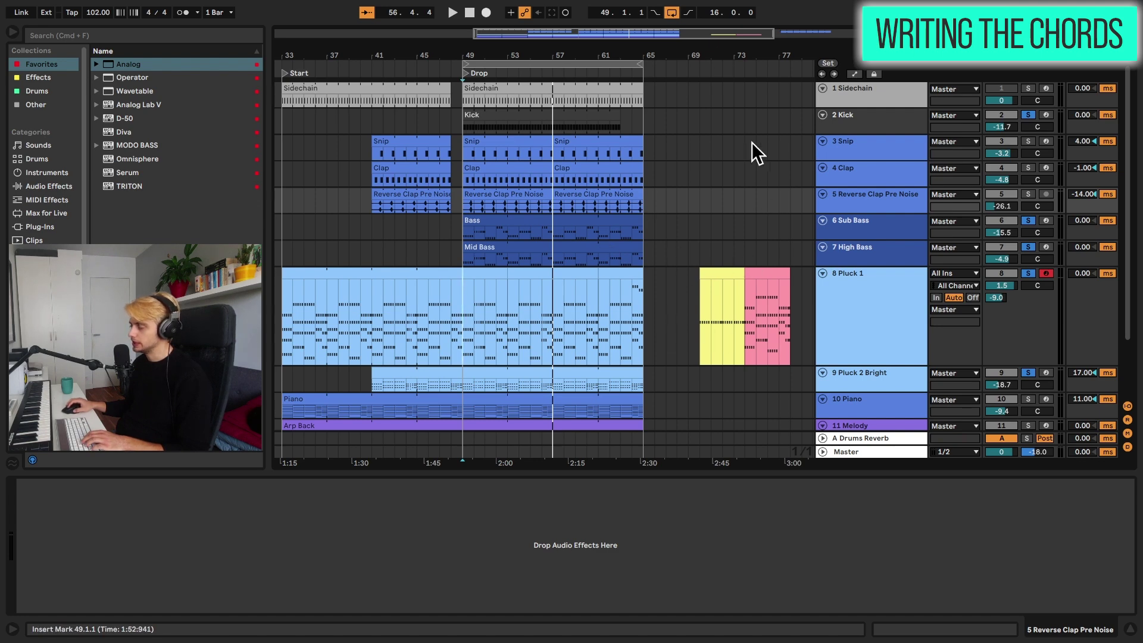
pyautogui.moveTo(721, 59); pyautogui.dragTo(574, 56)
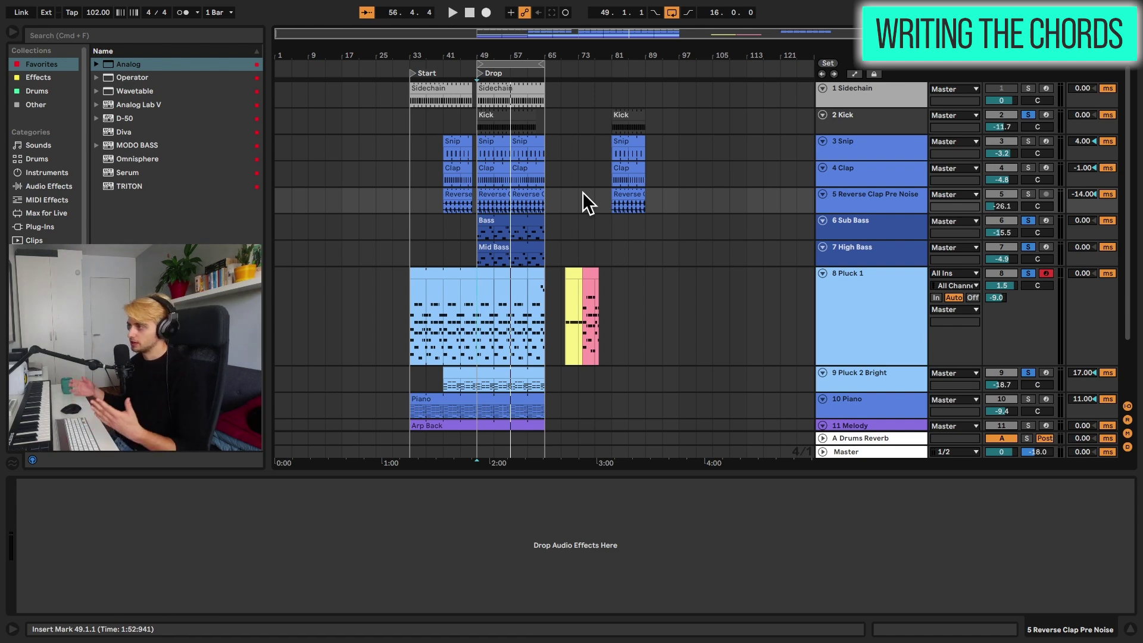
pyautogui.doubleClick(485, 275)
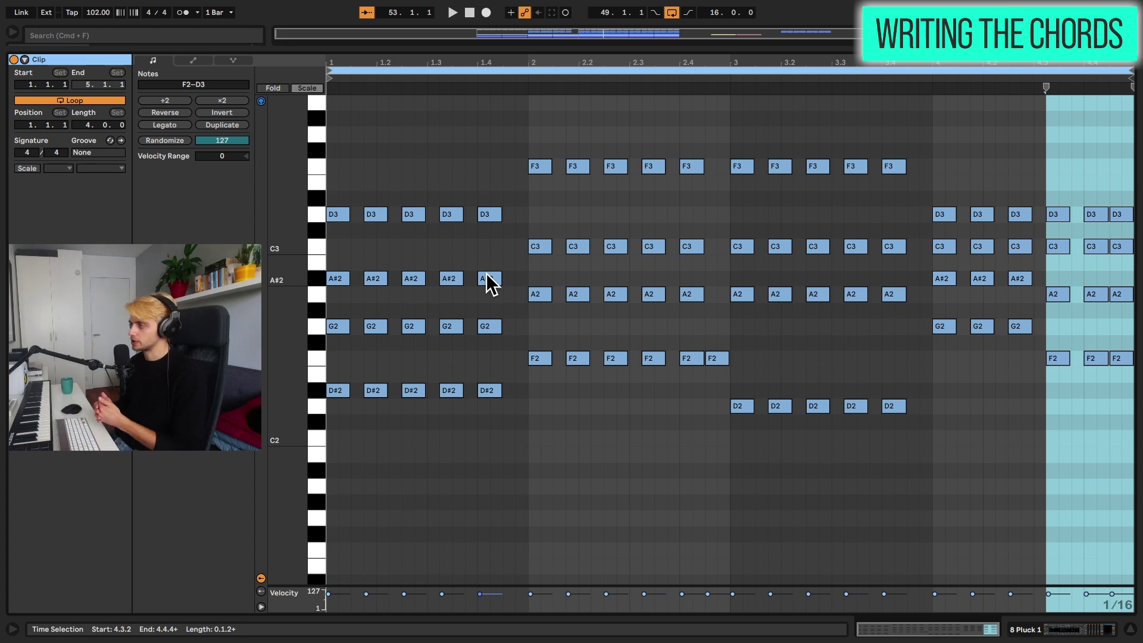
# Step: Back in the arrangement, audition bars 81–89, then select bars 81–85 on the Pluck 1 track
pyautogui.press('Tab')
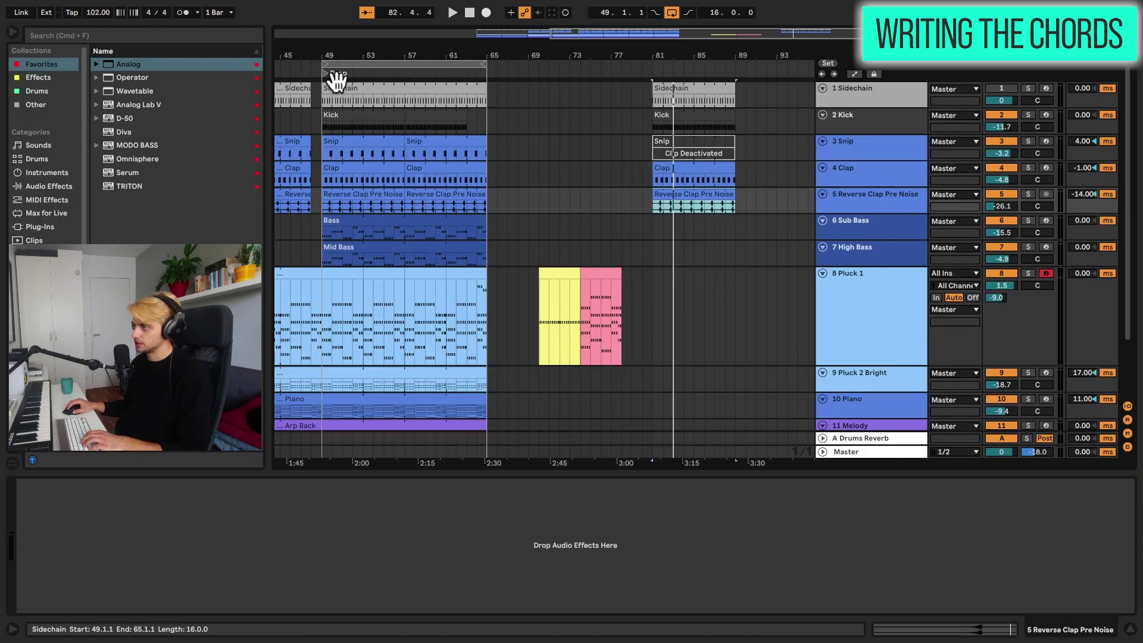
pyautogui.moveTo(690, 59); pyautogui.dragTo(690, 90)
pyautogui.hscroll(1, 505, 138)
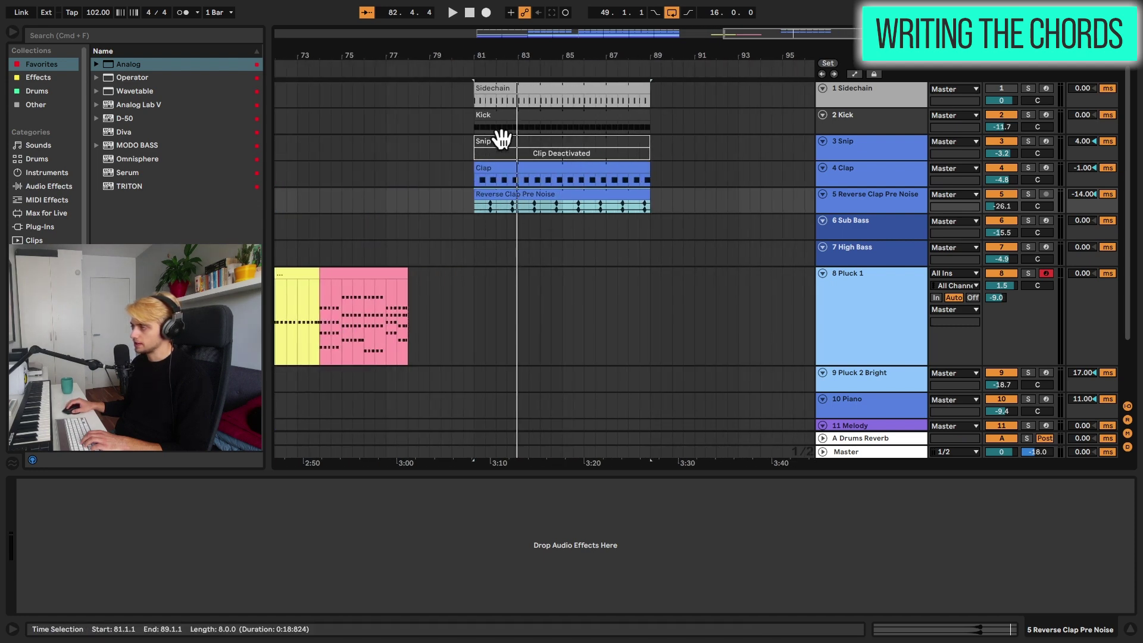
pyautogui.press('space')
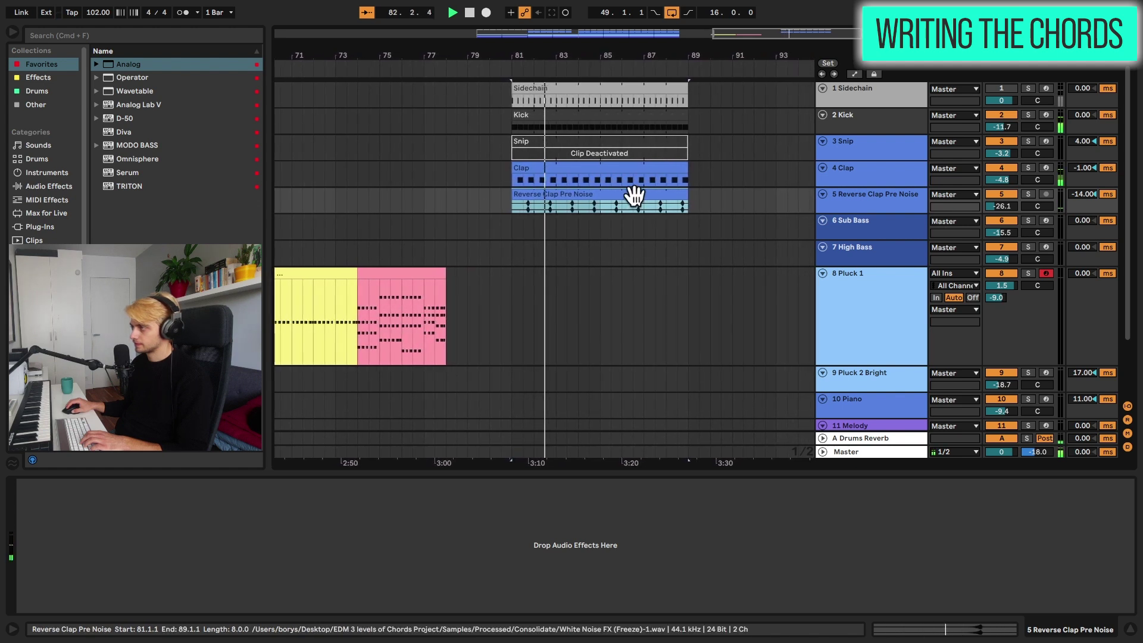
pyautogui.press('space')
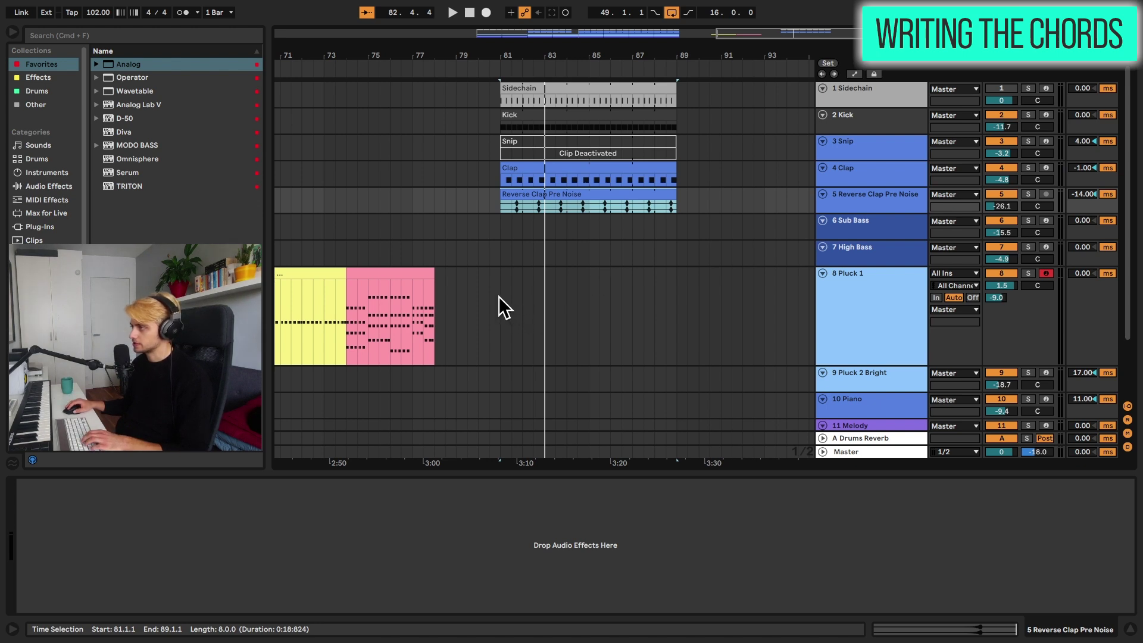
pyautogui.moveTo(499, 295); pyautogui.dragTo(588, 299)
pyautogui.moveTo(539, 57)
pyautogui.mouseDown()
pyautogui.moveTo(540, 84)
pyautogui.moveTo(540, 58)
pyautogui.mouseUp()
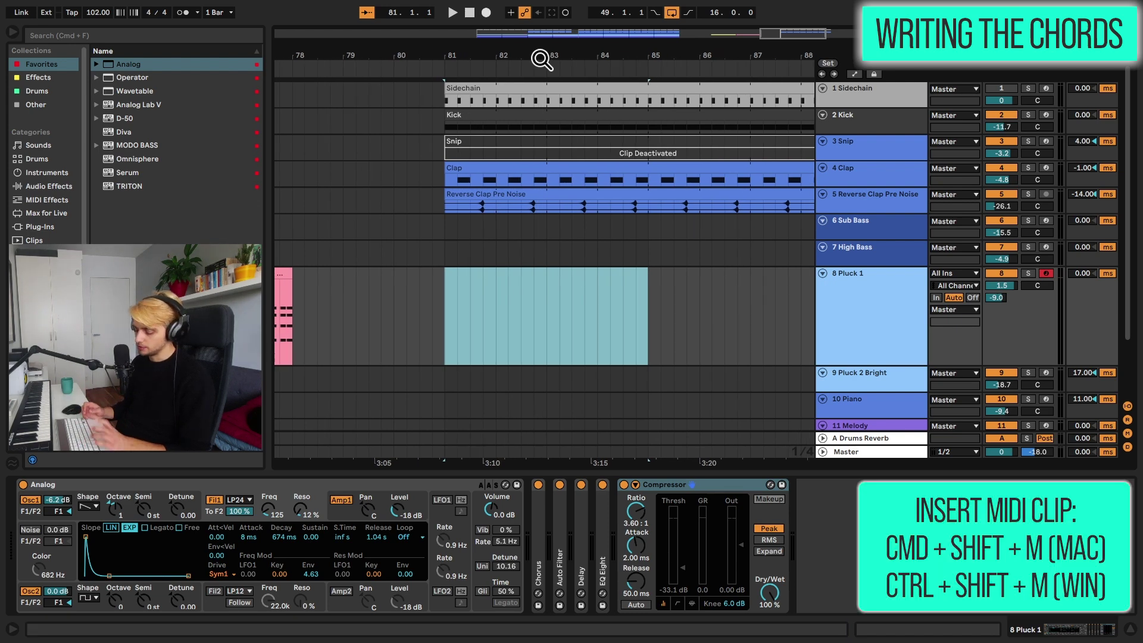
# Step: Insert an empty four-bar MIDI clip over bars 81–85 on Pluck 1 via the right-click menu
pyautogui.press('super+shift+m')
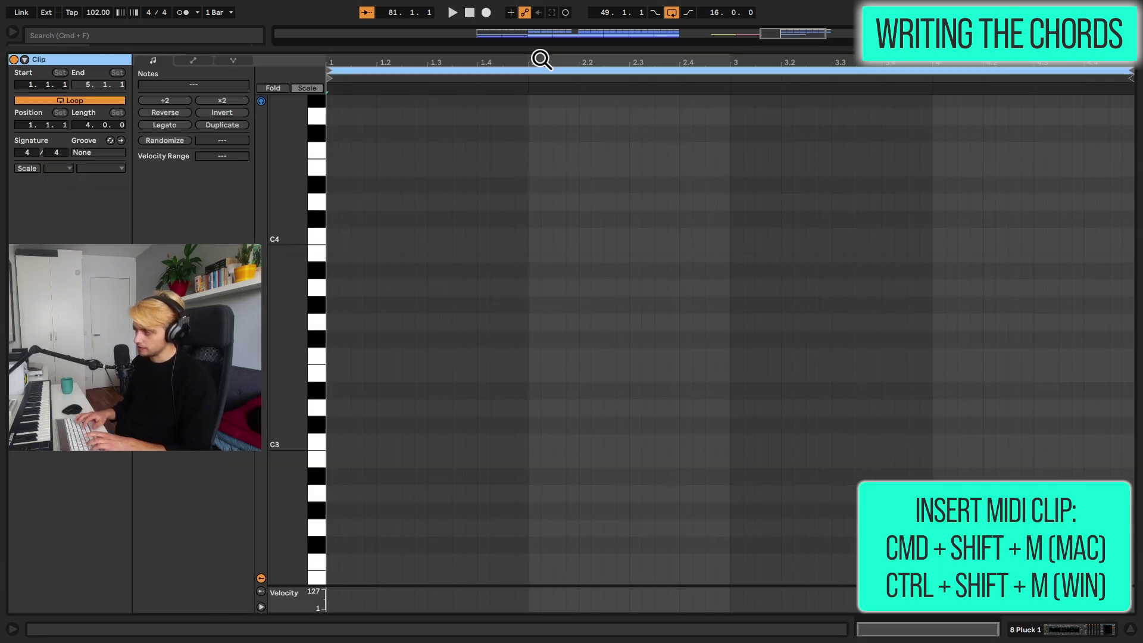
pyautogui.hotkey('shift', 'Tab')
pyautogui.click(572, 201)
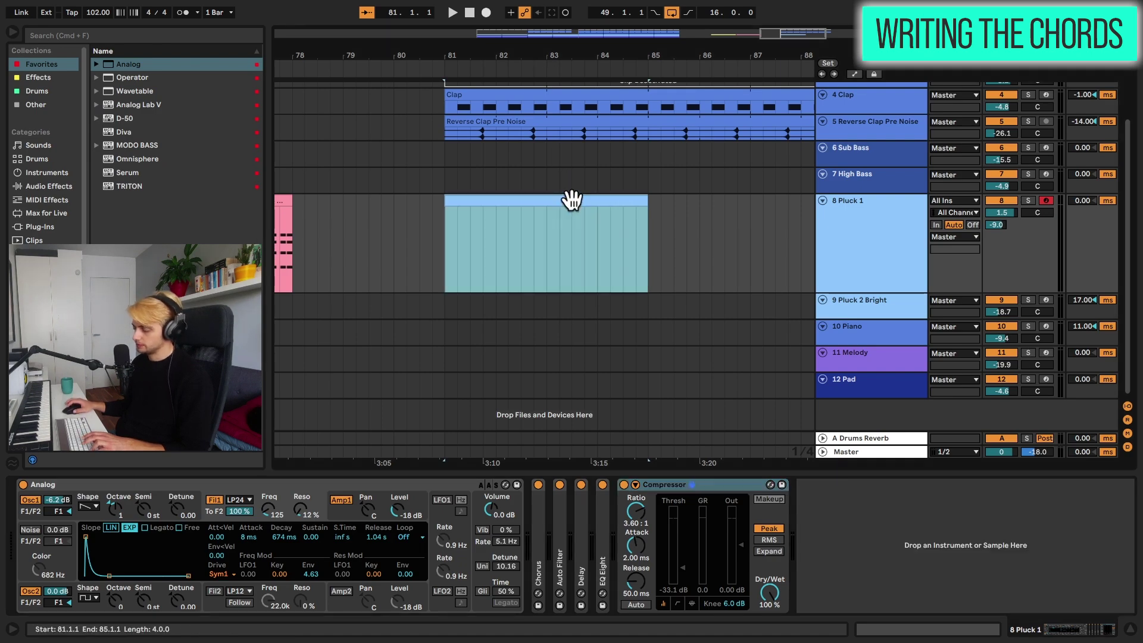
pyautogui.click(650, 230)
pyautogui.press('super+z')
pyautogui.rightClick(478, 228)
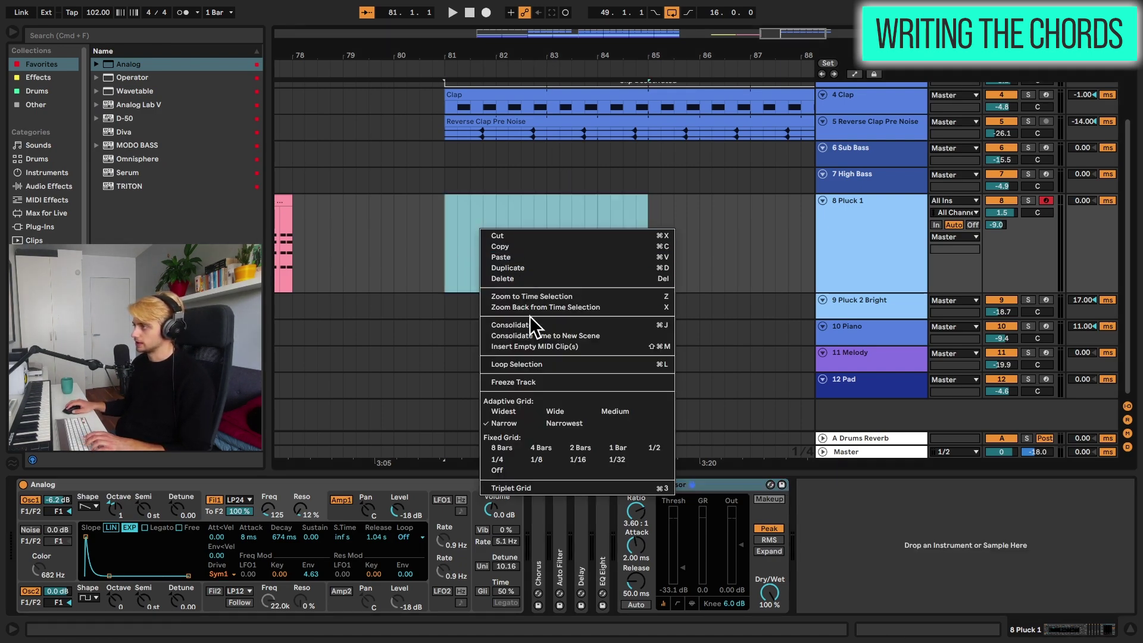
pyautogui.click(530, 346)
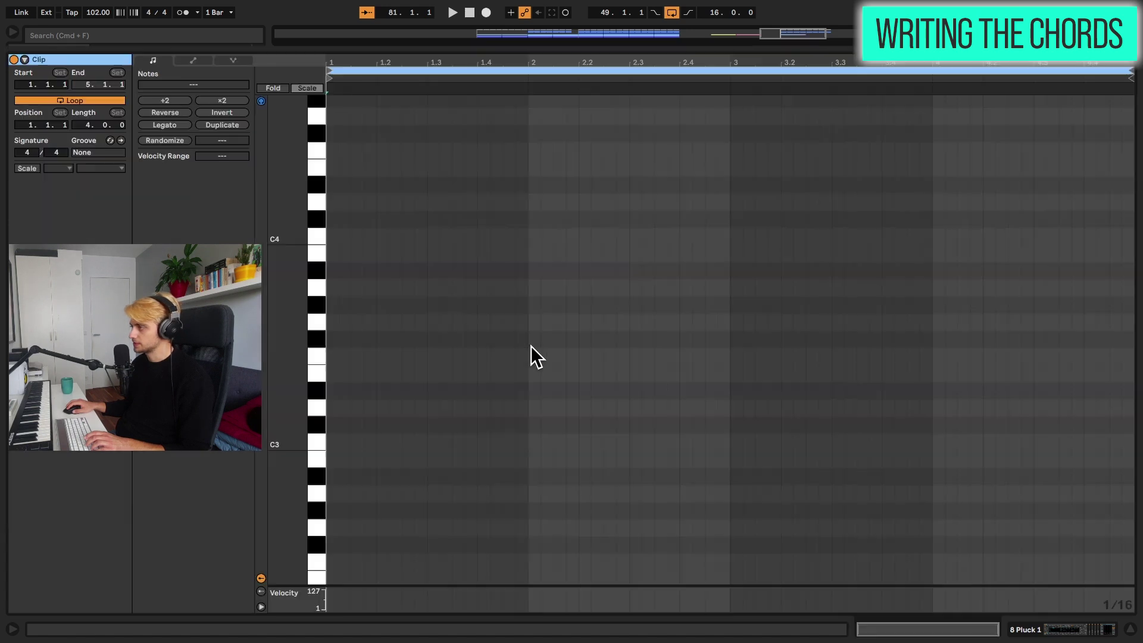
pyautogui.click(34, 169)
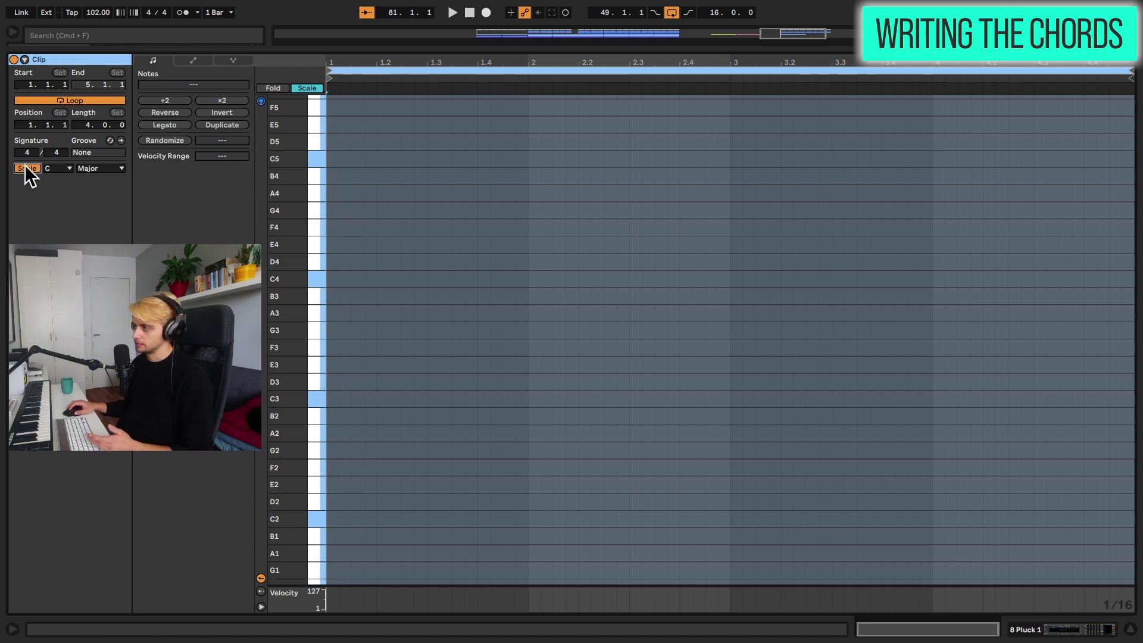
pyautogui.click(92, 168)
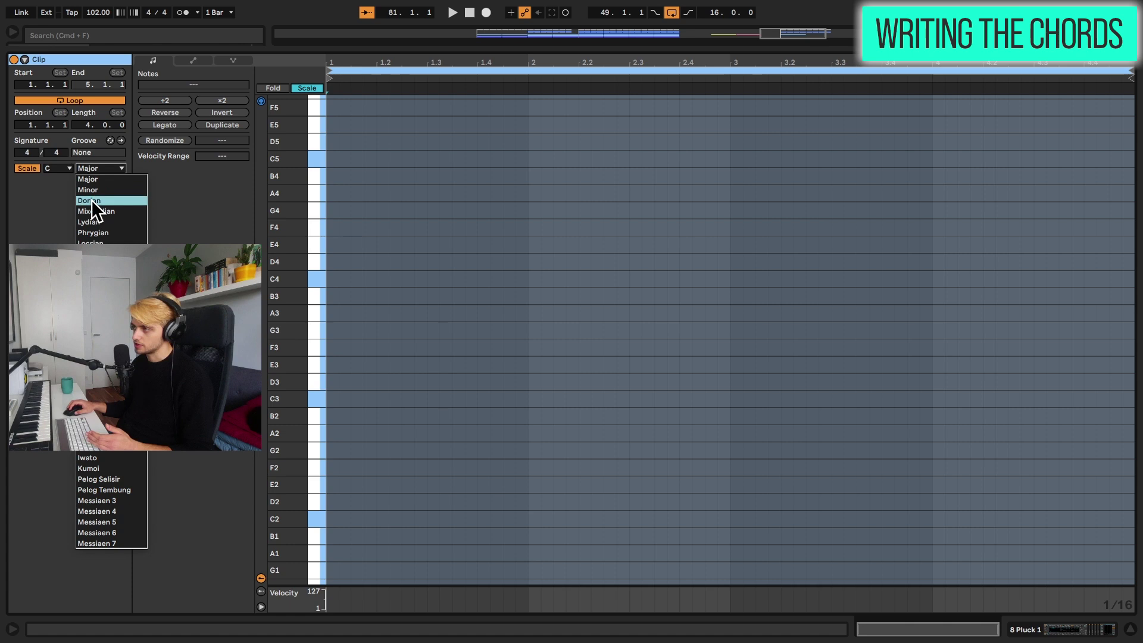
pyautogui.click(97, 169)
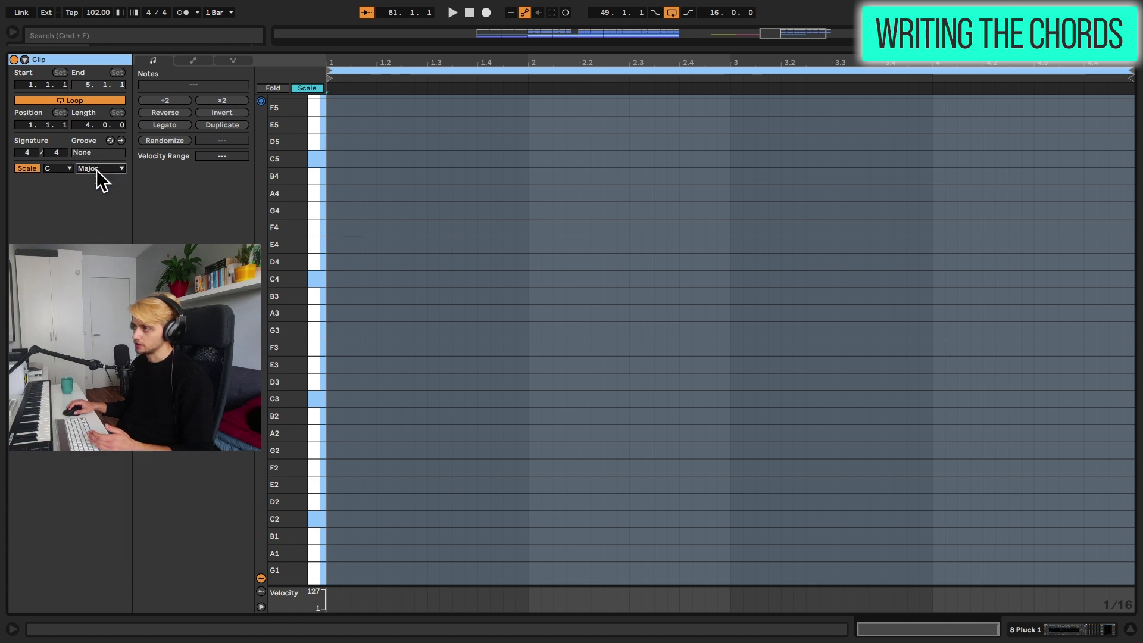
# Step: Draw a C3 note on a 1/16 grid and lengthen it to two sixteenths
pyautogui.doubleClick(333, 399)
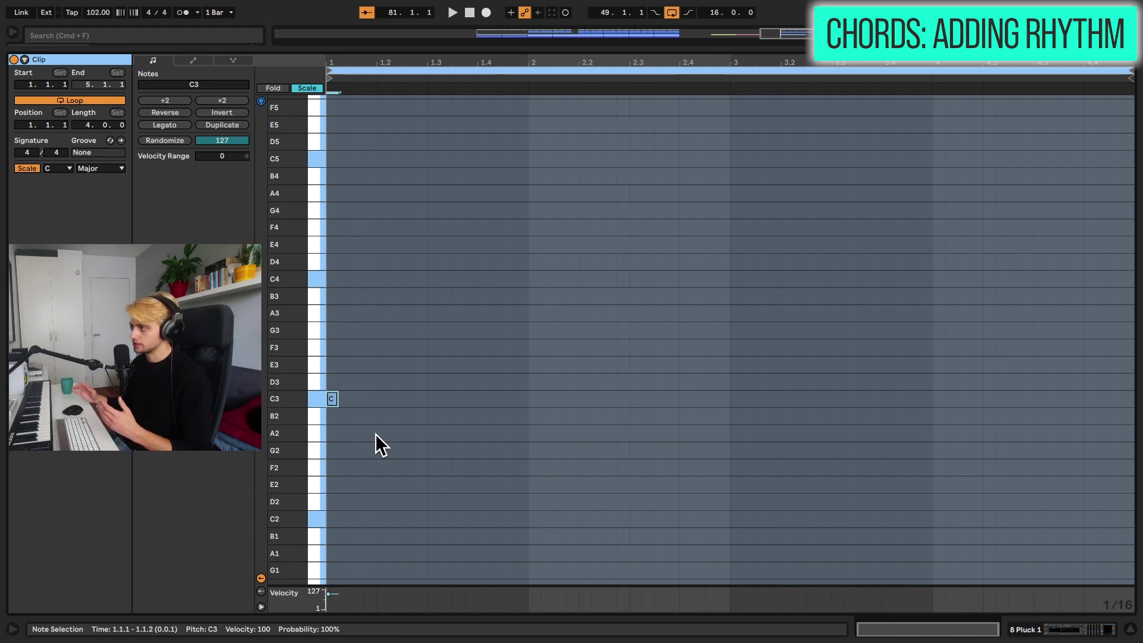
pyautogui.rightClick(375, 433)
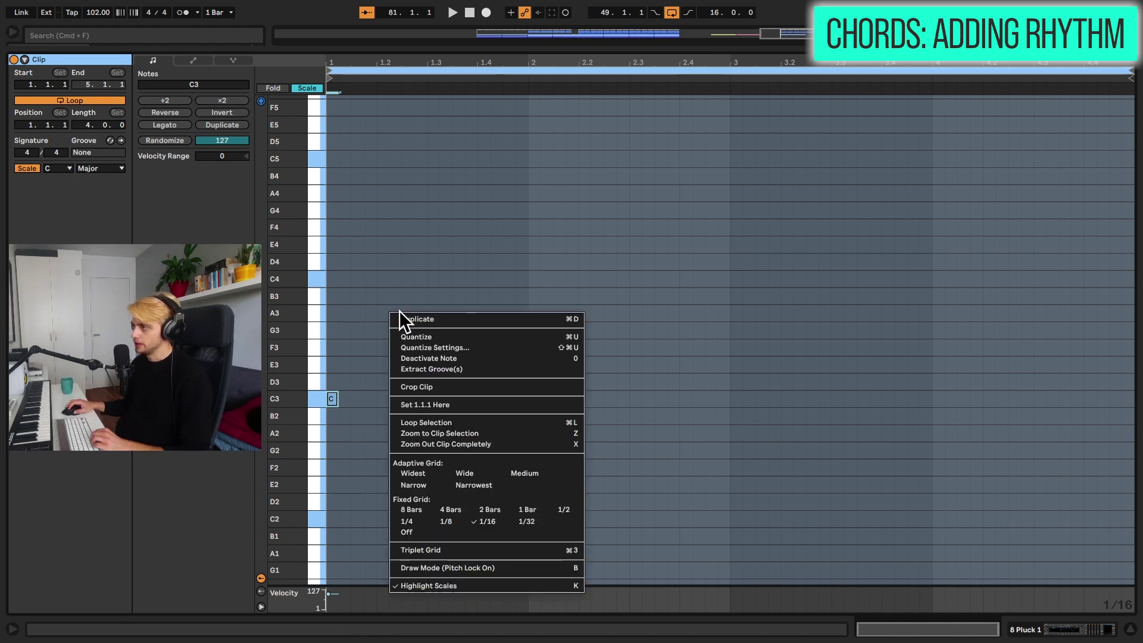
pyautogui.click(487, 521)
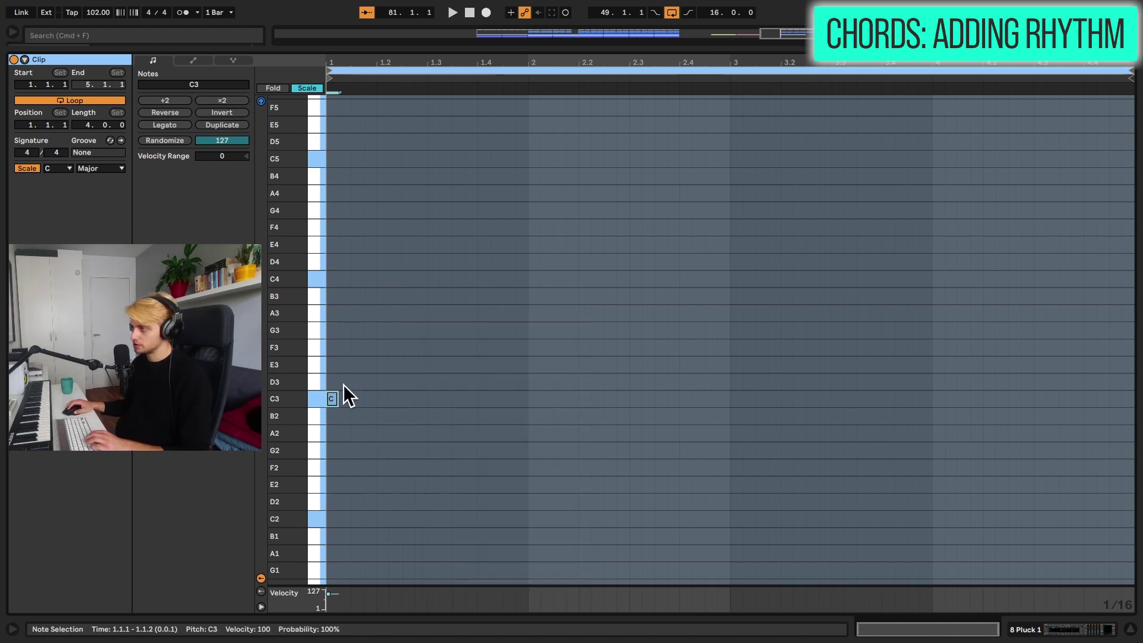
pyautogui.moveTo(334, 394); pyautogui.dragTo(350, 399)
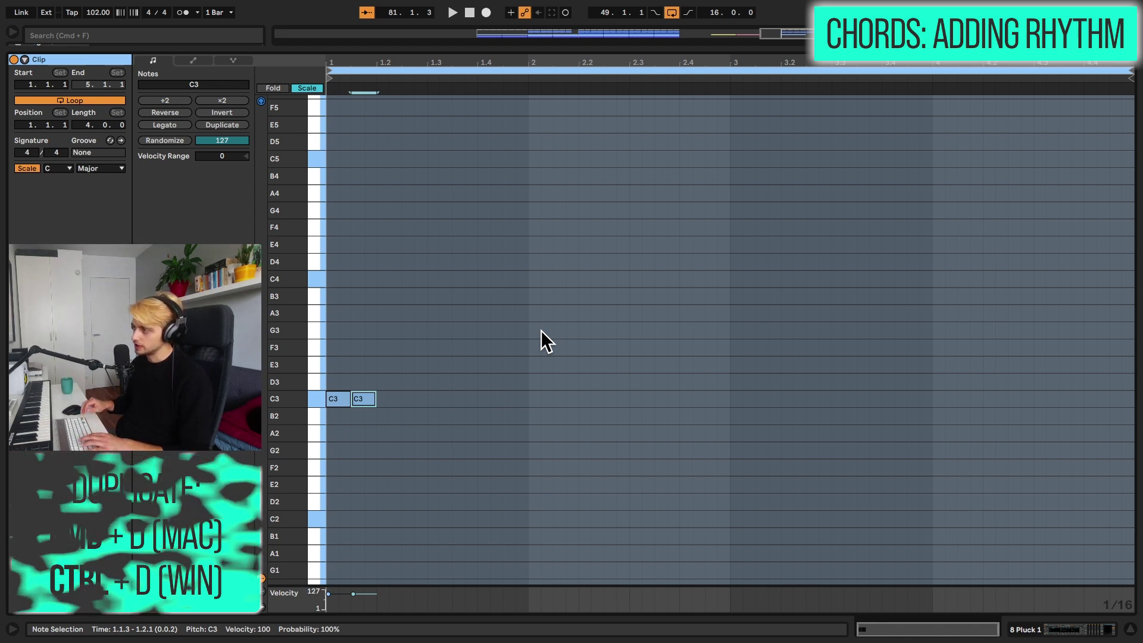
pyautogui.press('Right')
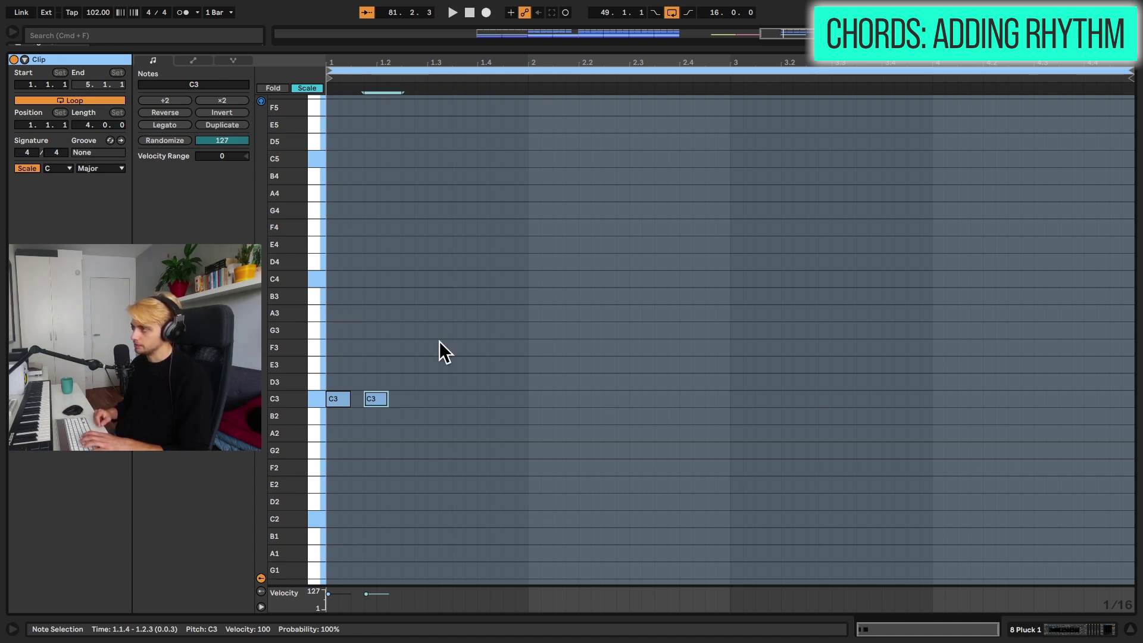
# Step: Duplicate the C3 note into a five-hit bar 1 rhythm, then repeat it across bars 2–4
pyautogui.press('super+d')
pyautogui.press('super+d')
pyautogui.press('super+d')
pyautogui.press('space')
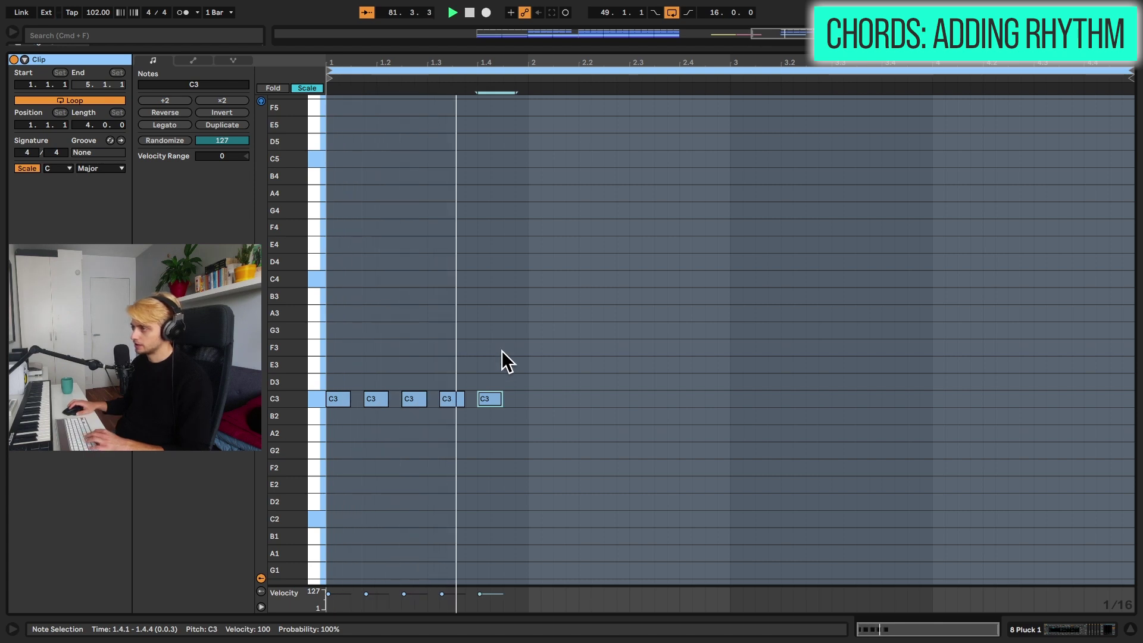
pyautogui.press('space')
pyautogui.moveTo(529, 402); pyautogui.dragTo(331, 386)
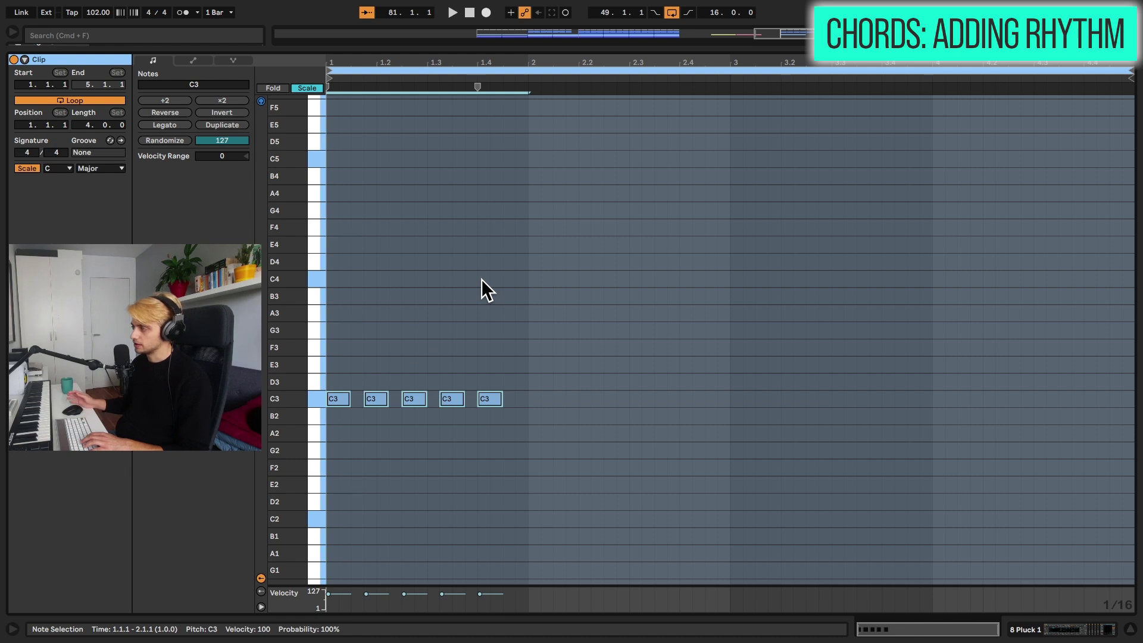
pyautogui.press('super+d')
pyautogui.press('super+d')
pyautogui.press('super+d')
pyautogui.press('space')
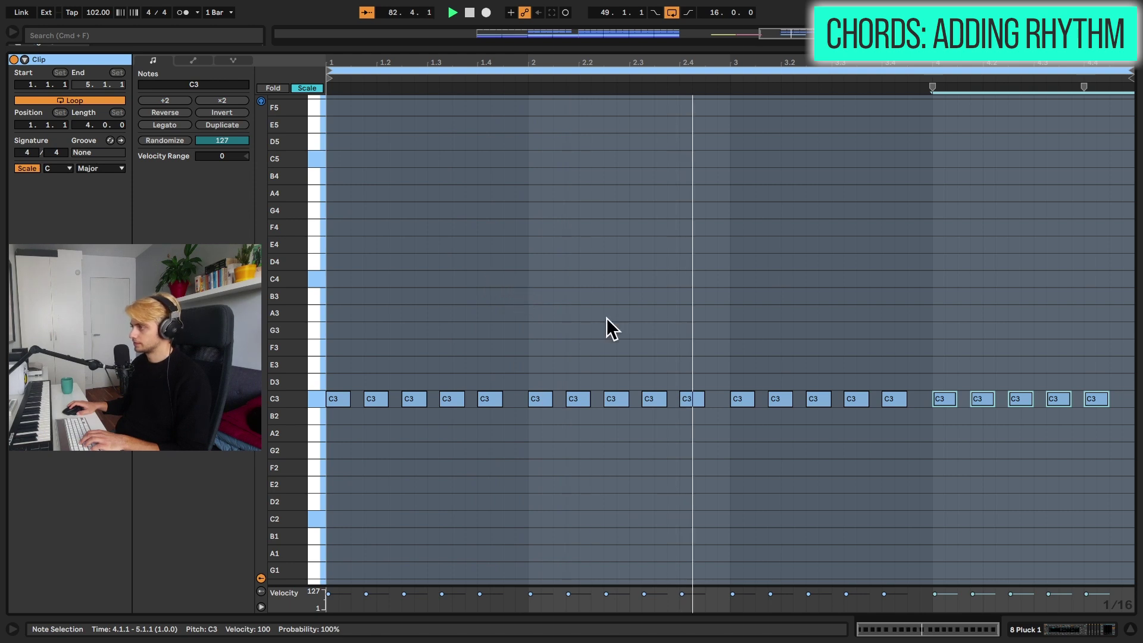
# Step: Add extra C3 hits at 2.4.3 and 4.4.3 and play back the rhythm
pyautogui.click(691, 347)
pyautogui.doubleClick(717, 399)
pyautogui.click(1096, 399)
pyautogui.press('super+d')
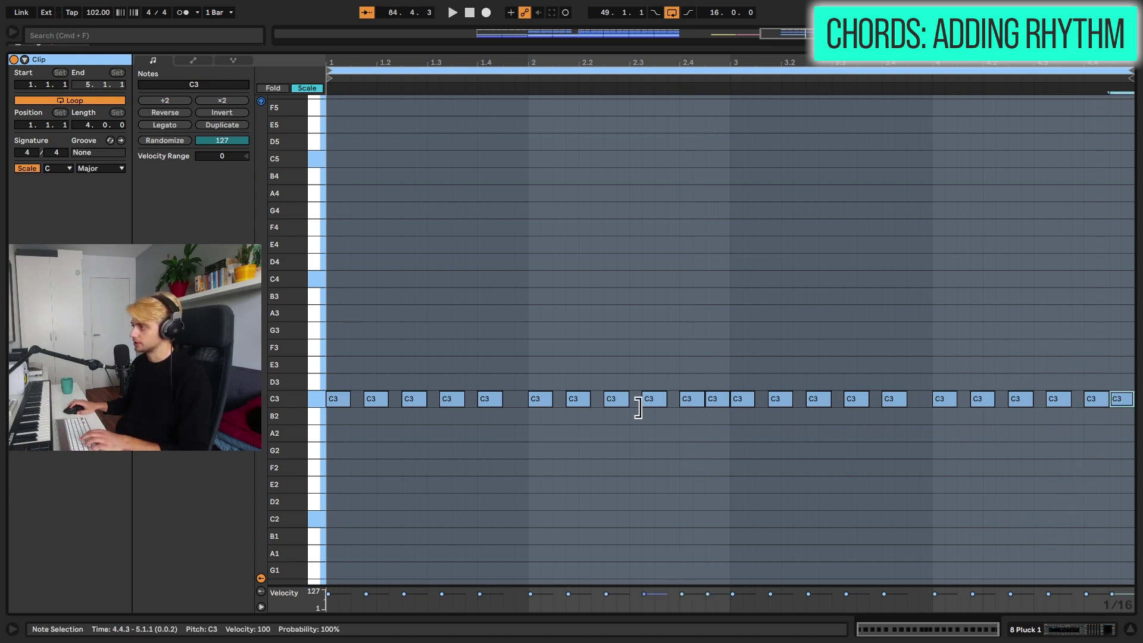
pyautogui.press('space')
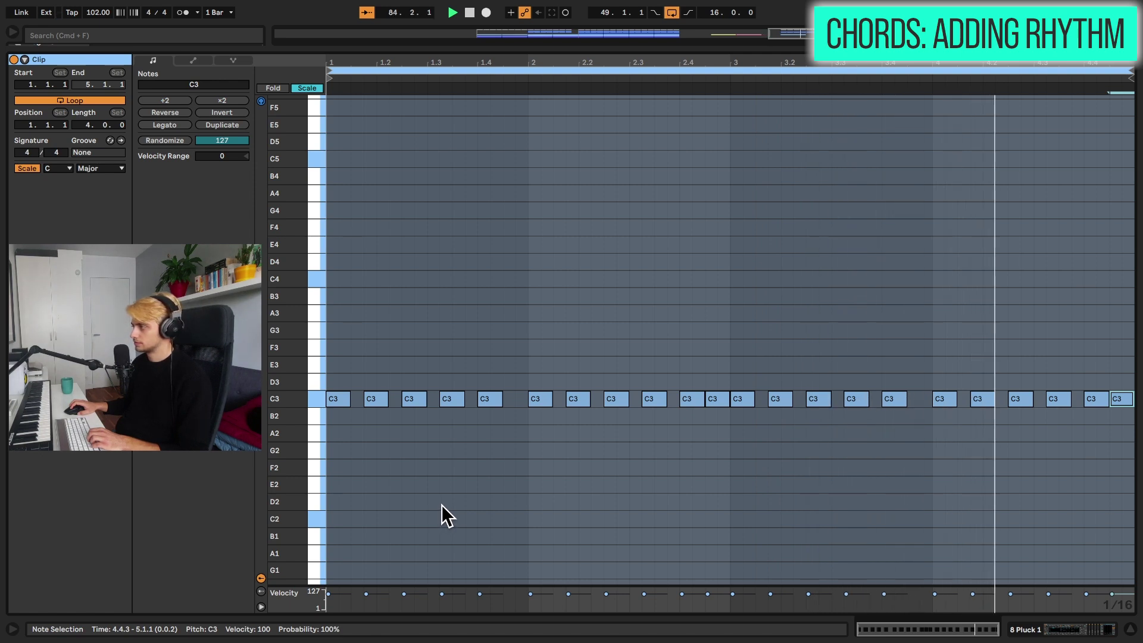
pyautogui.press('space')
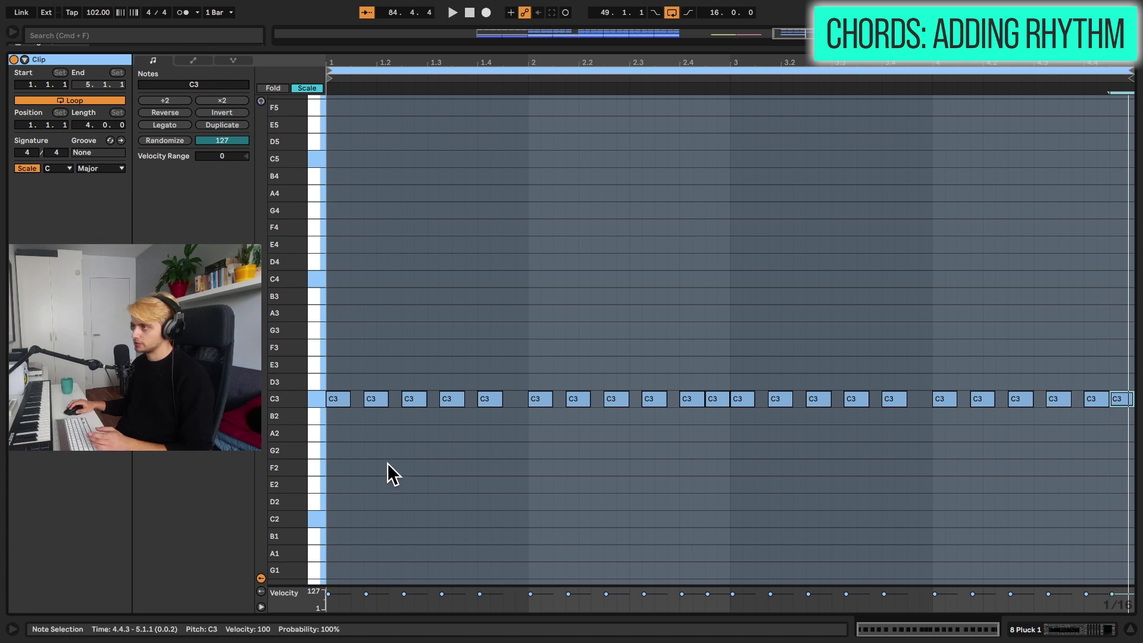
# Step: Copy all C3 notes up to E3 and G3, try E4, then return to E3
pyautogui.click(341, 448)
pyautogui.press('super+a')
pyautogui.moveTo(342, 405); pyautogui.dragTo(1141, 378)
pyautogui.hotkey('shift', 'Up')
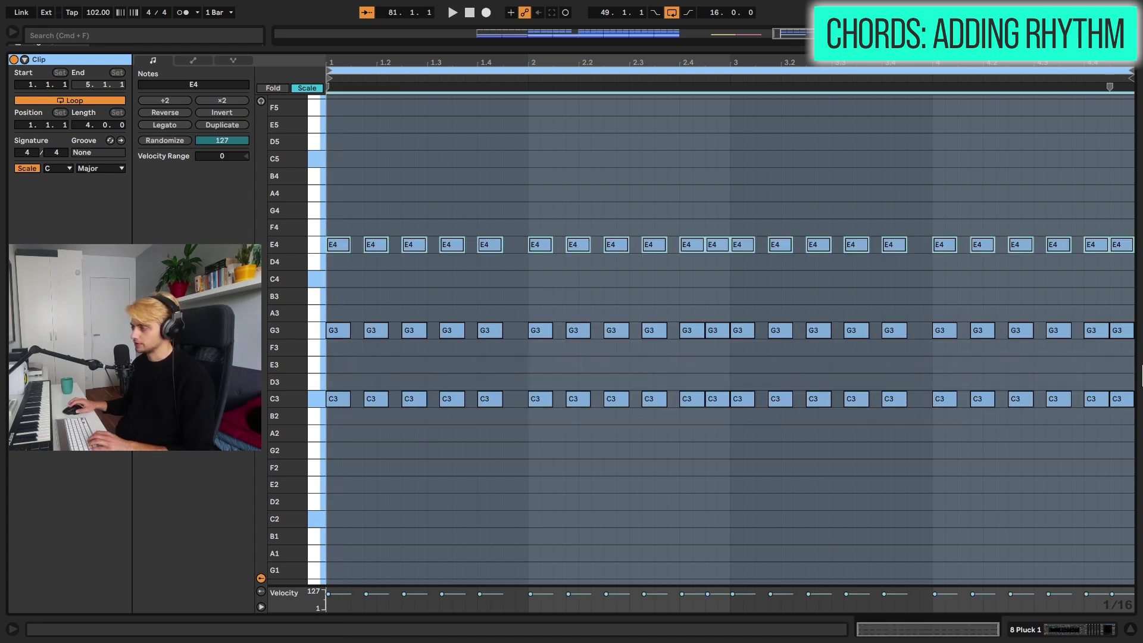
pyautogui.press('space')
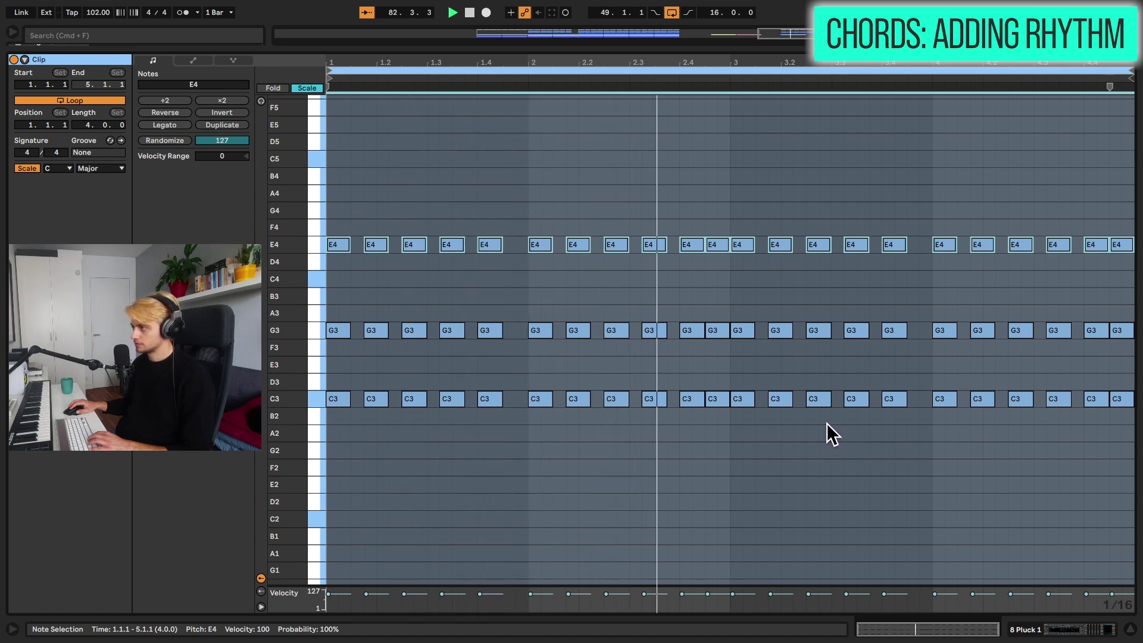
pyautogui.hotkey('shift', 'Down')
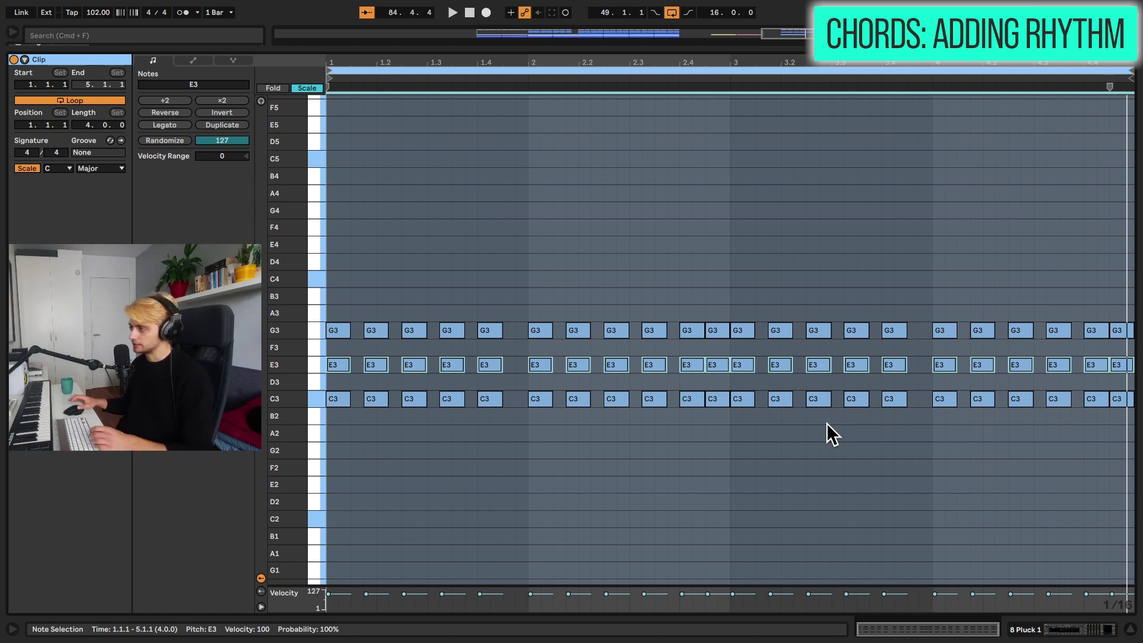
# Step: Delete the E3 and G3 notes, then lower bar 1's notes to F2 and bar 2's to G2
pyautogui.moveTo(331, 267); pyautogui.dragTo(1135, 357)
pyautogui.press('Delete')
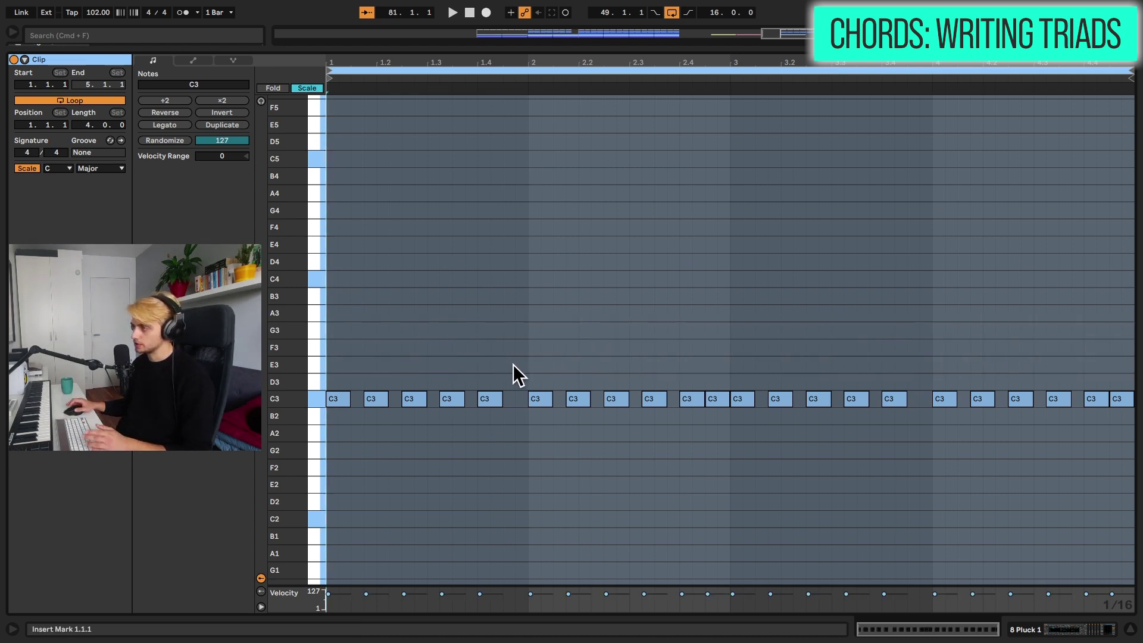
pyautogui.moveTo(512, 363); pyautogui.dragTo(347, 399)
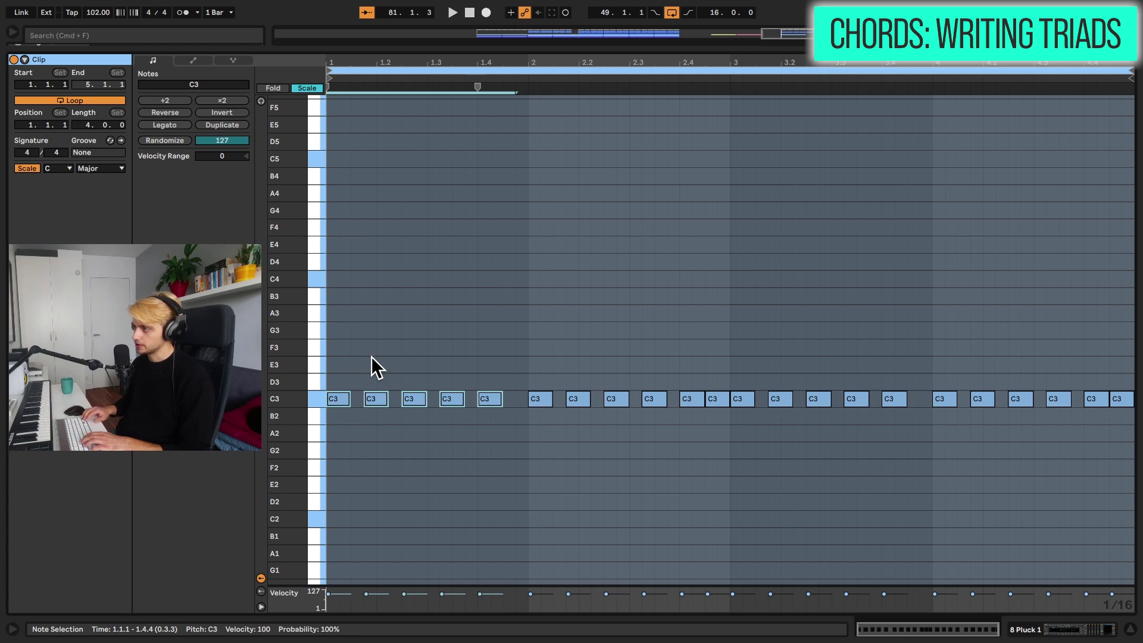
pyautogui.press('Down')
pyautogui.press('Down')
pyautogui.press('Down')
pyautogui.press('Down')
pyautogui.moveTo(395, 324); pyautogui.dragTo(732, 411)
pyautogui.press('Down')
pyautogui.press('Down')
pyautogui.press('Down')
# Step: Lower the later notes to E2, A2 and G2, then play the bass progression
pyautogui.press('Down')
pyautogui.moveTo(735, 381); pyautogui.dragTo(1012, 384)
pyautogui.press('Down')
pyautogui.press('Down')
pyautogui.press('Down')
pyautogui.press('Down')
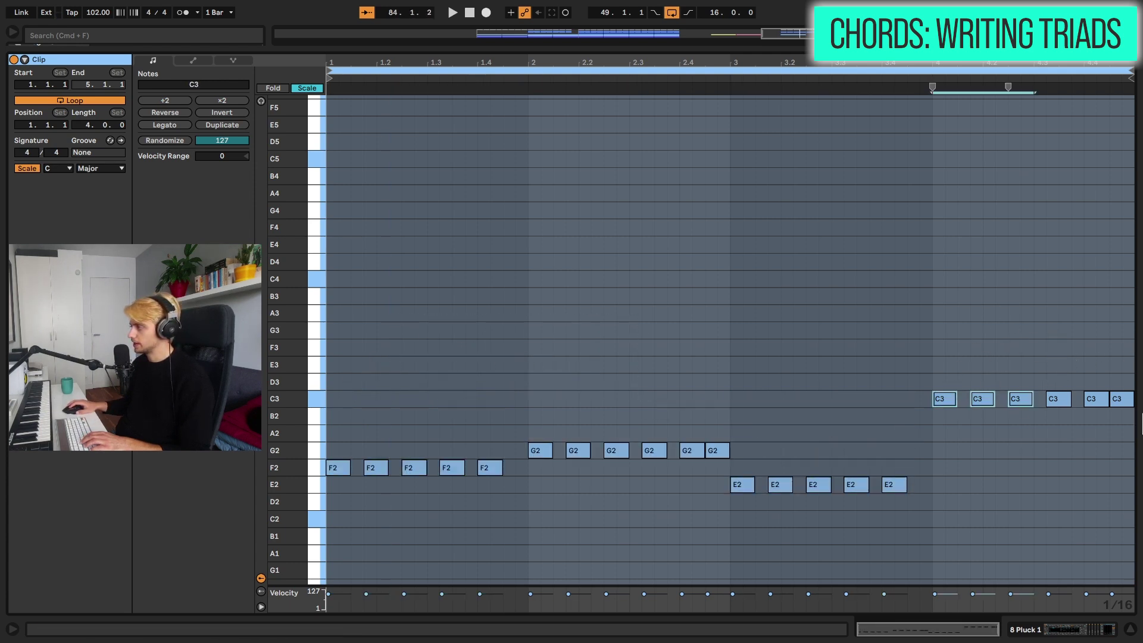
pyautogui.press('Down')
pyautogui.press('Down')
pyautogui.moveTo(1052, 363); pyautogui.dragTo(1128, 407)
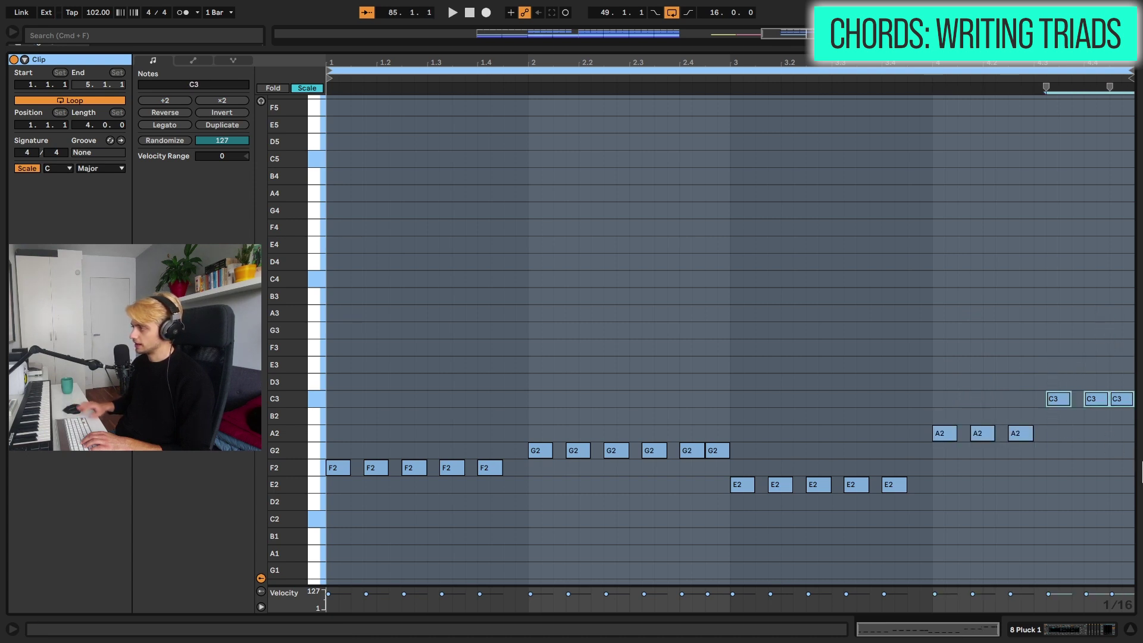
pyautogui.press('Down')
pyautogui.press('Down')
pyautogui.press('Down')
pyautogui.press('space')
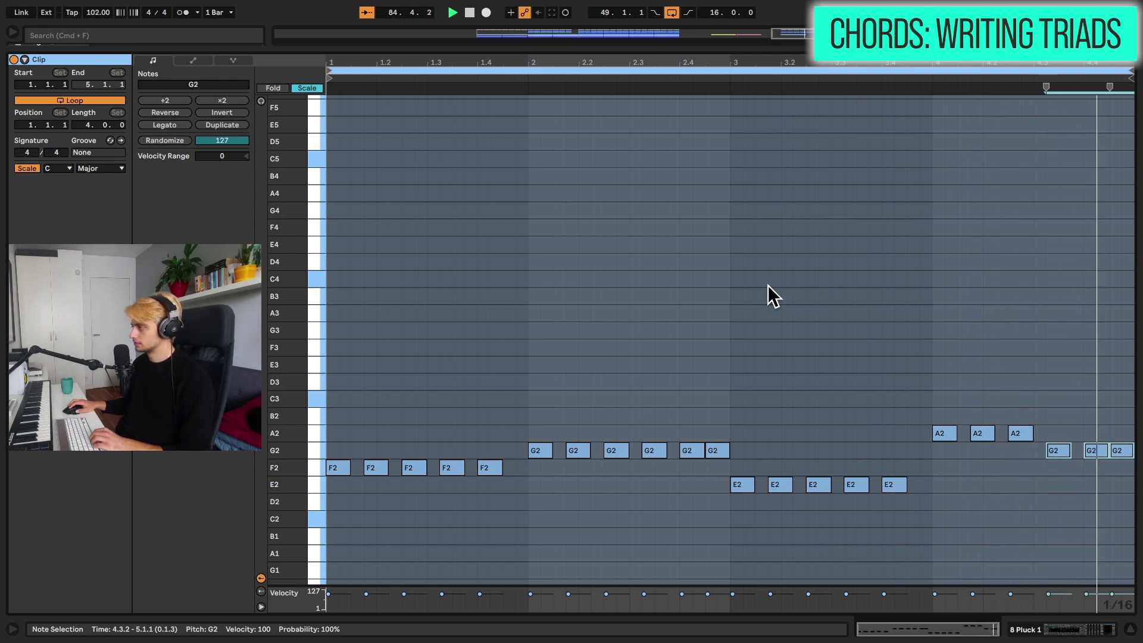
pyautogui.press('space')
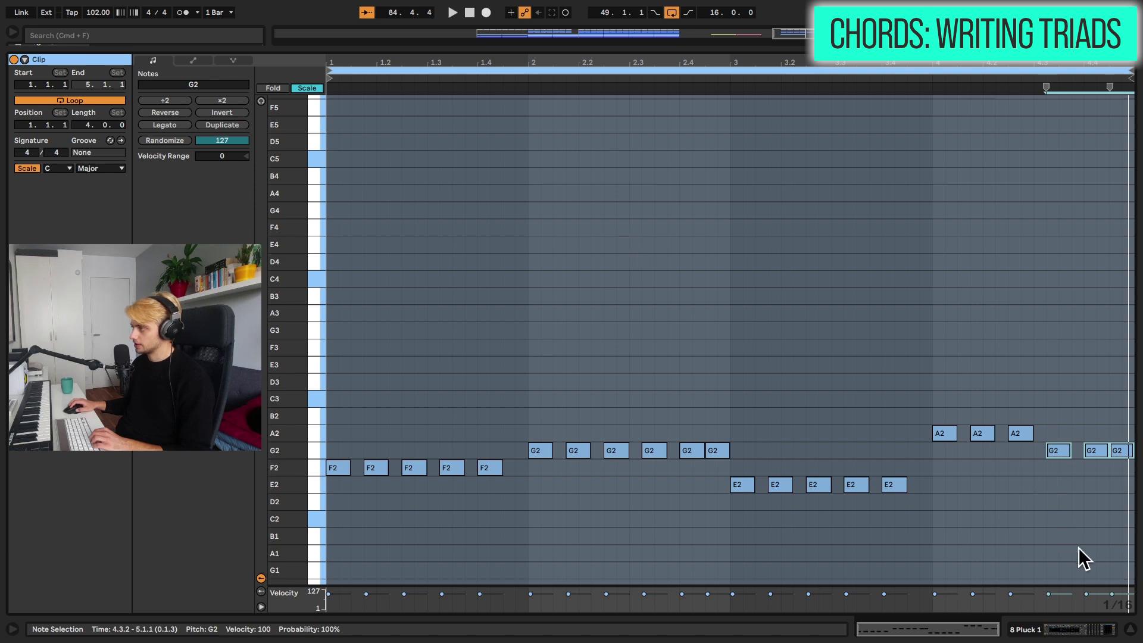
# Step: Try copying all 22 bass notes up a third and fifth as triads, then undo
pyautogui.moveTo(1135, 568); pyautogui.dragTo(341, 352)
pyautogui.moveTo(341, 467); pyautogui.dragTo(342, 433)
pyautogui.moveTo(342, 433); pyautogui.dragTo(347, 401)
pyautogui.press('space')
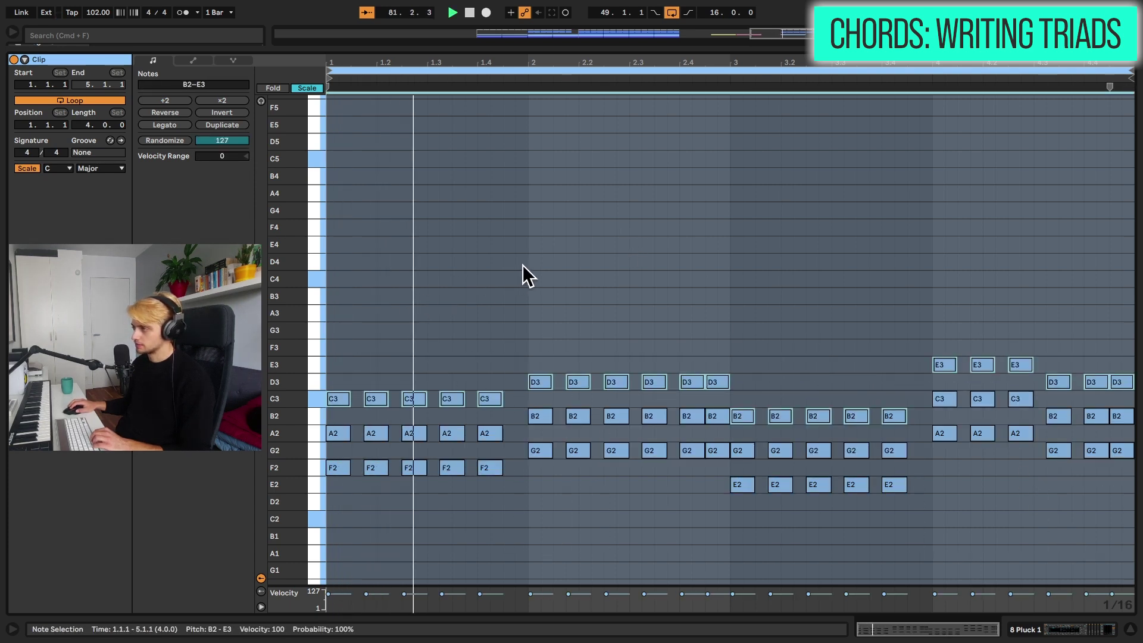
pyautogui.click(526, 266)
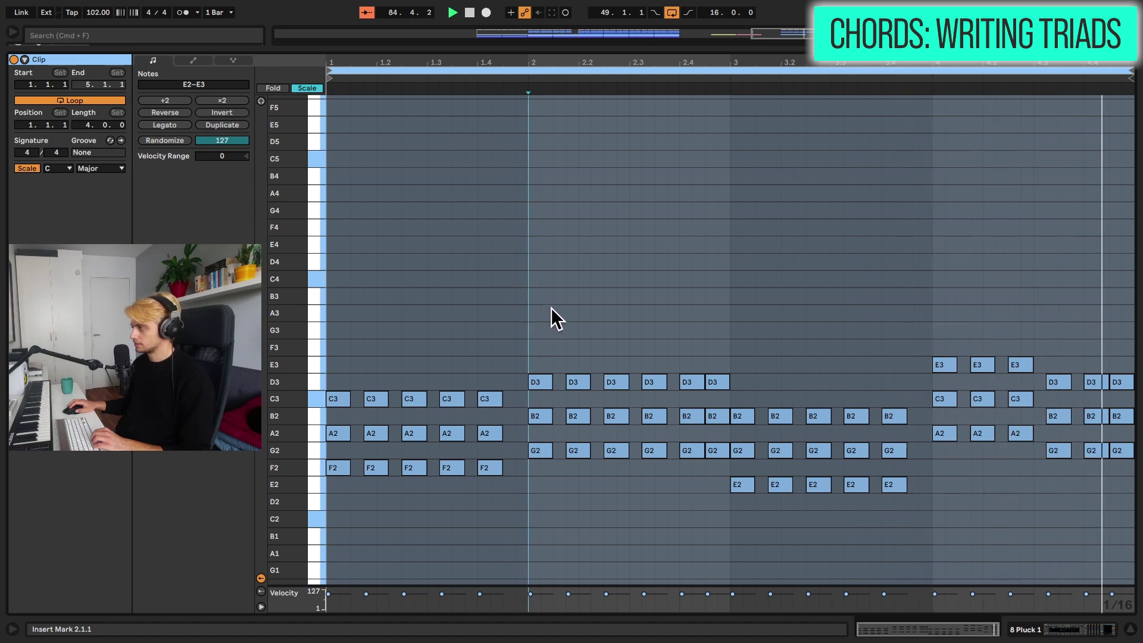
pyautogui.press('super+z')
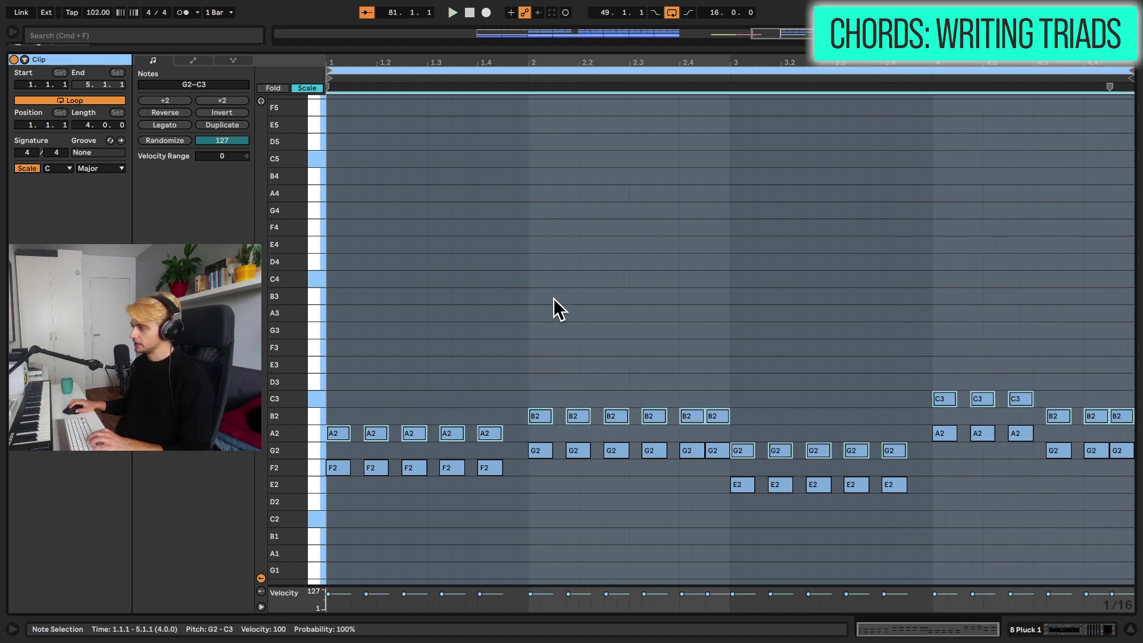
pyautogui.press('super+z')
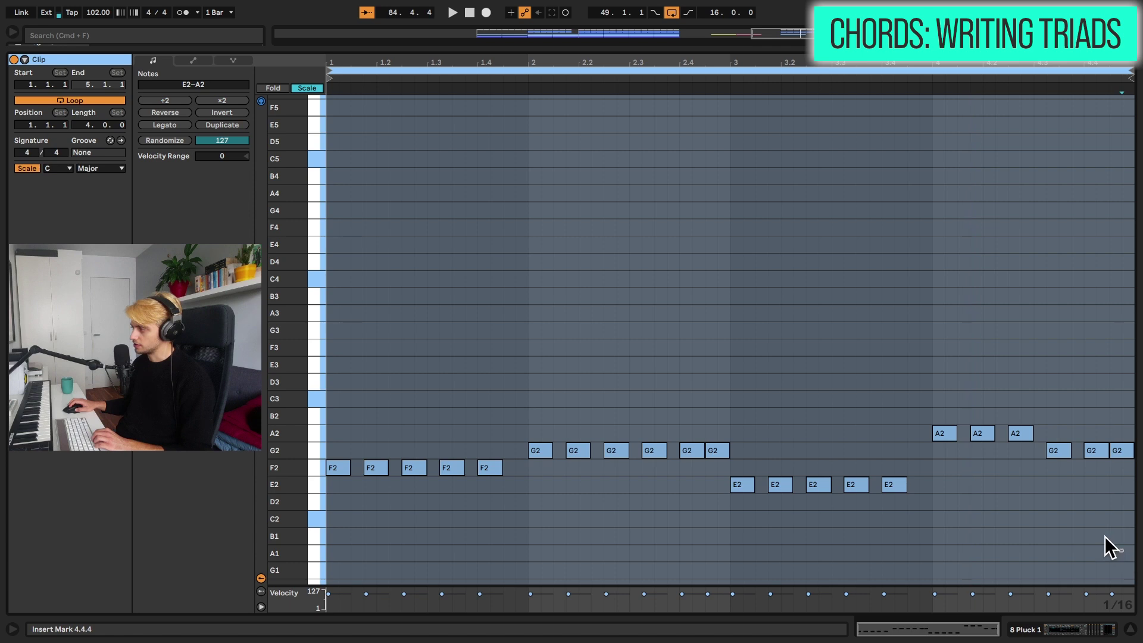
# Step: Copy the bass notes two scale steps up into F, G, Em, Am, G triads, with E3 topping bar 1
pyautogui.moveTo(1121, 552); pyautogui.dragTo(712, 409)
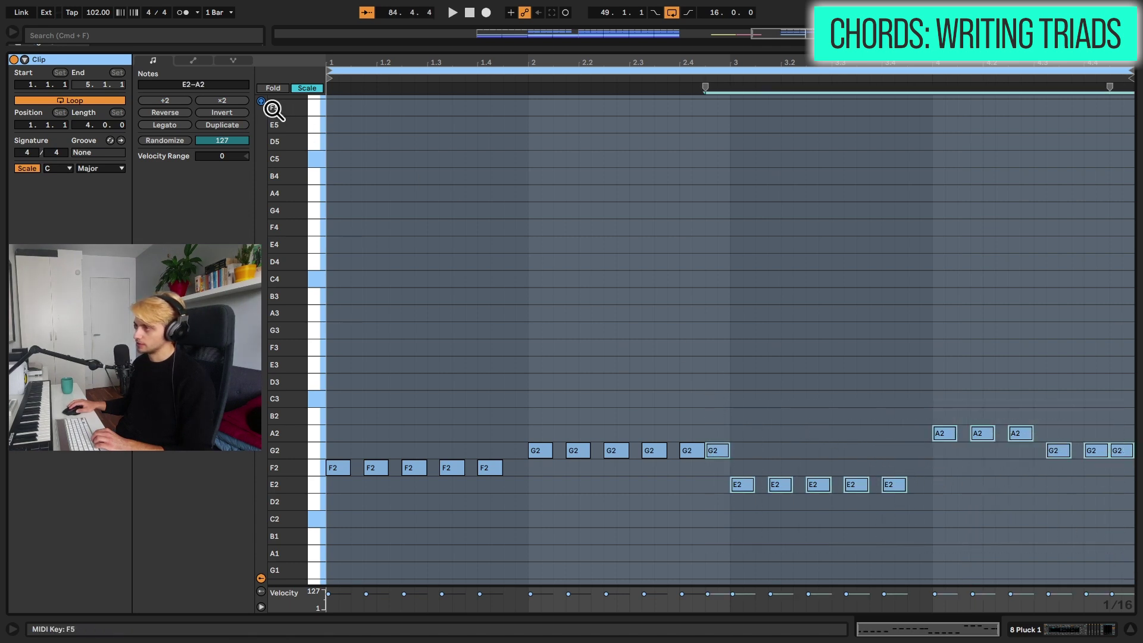
pyautogui.moveTo(1120, 541); pyautogui.dragTo(351, 343)
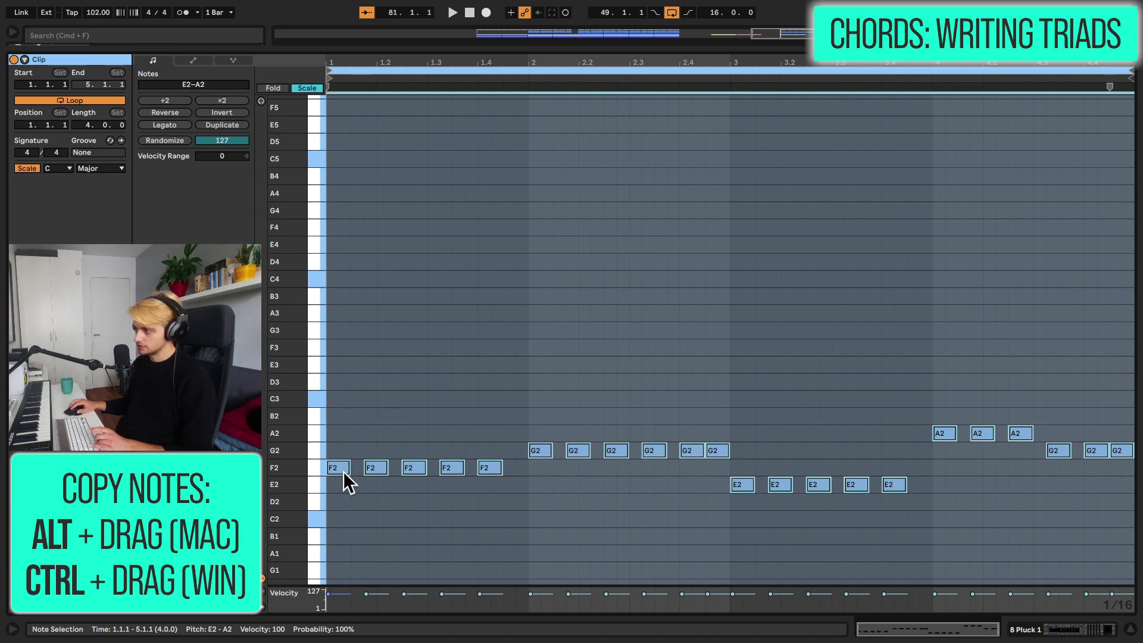
pyautogui.moveTo(343, 470); pyautogui.dragTo(331, 403)
pyautogui.press('space')
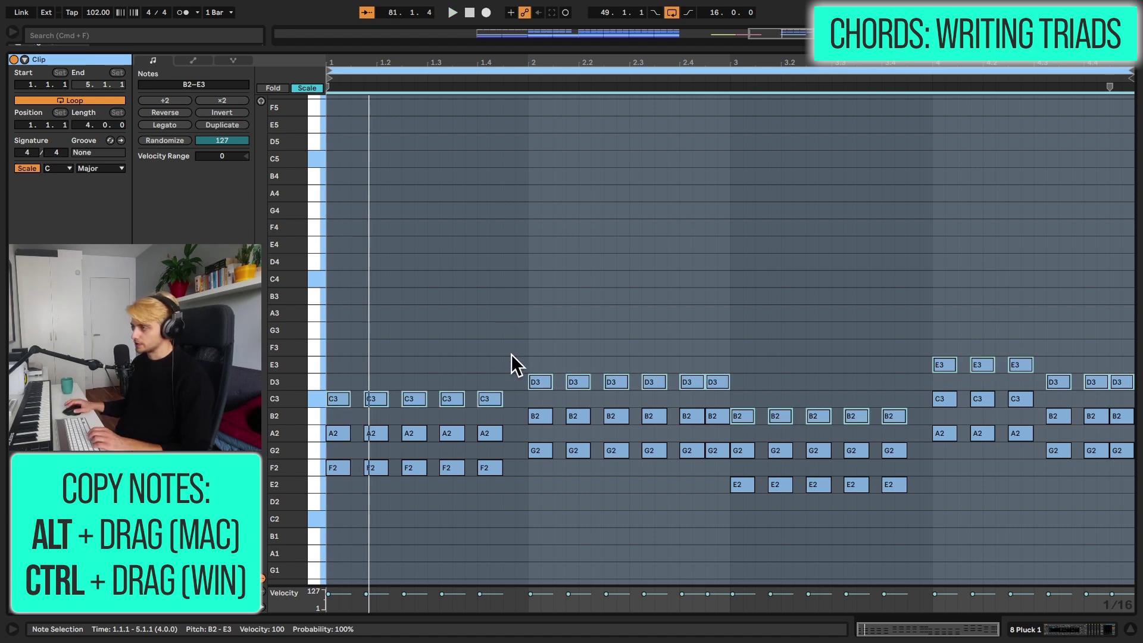
pyautogui.press('space')
pyautogui.moveTo(511, 384); pyautogui.dragTo(341, 367)
pyautogui.press('space')
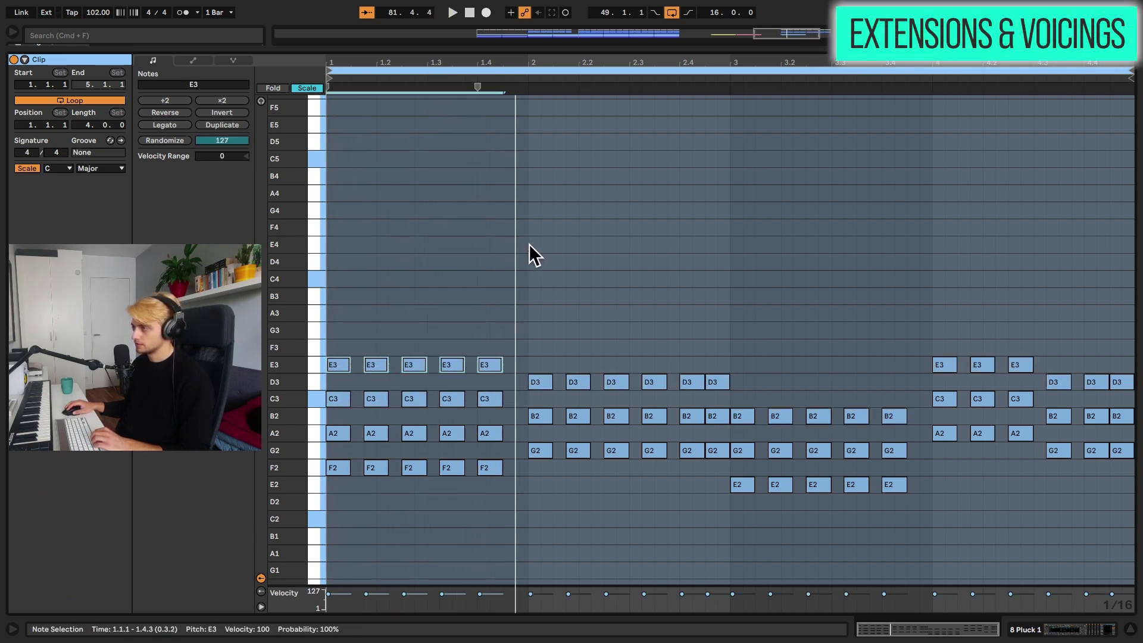
# Step: Add G3 above bar 2's six D3 chords and delete the top notes of bar 2's last chord
pyautogui.moveTo(524, 356); pyautogui.dragTo(716, 335)
pyautogui.press('space')
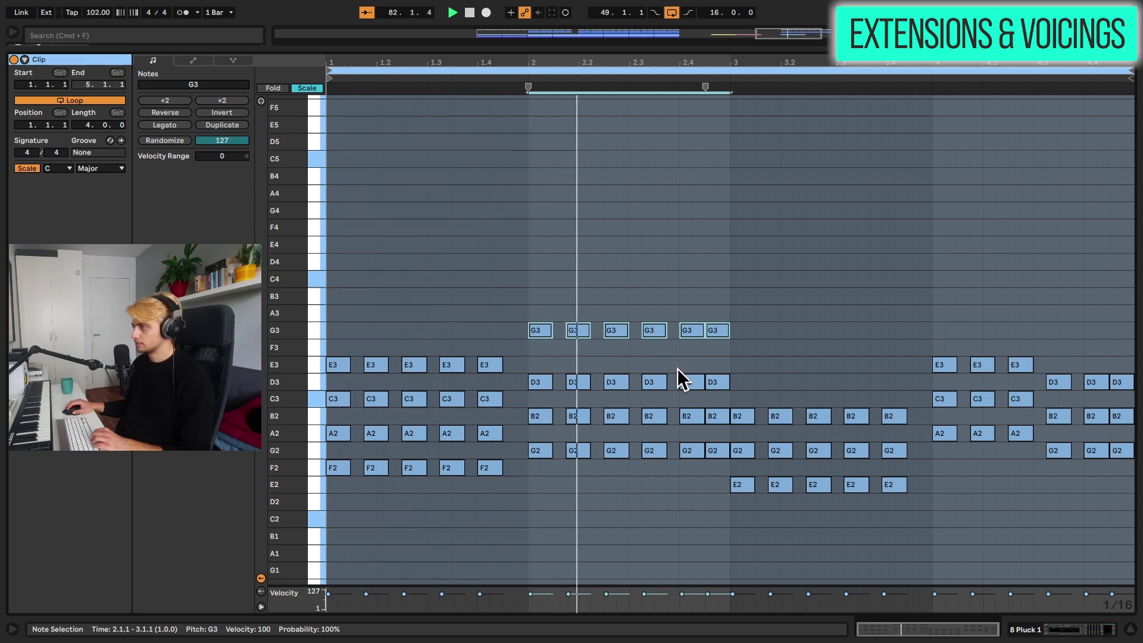
pyautogui.press('space')
pyautogui.moveTo(731, 320); pyautogui.dragTo(720, 430)
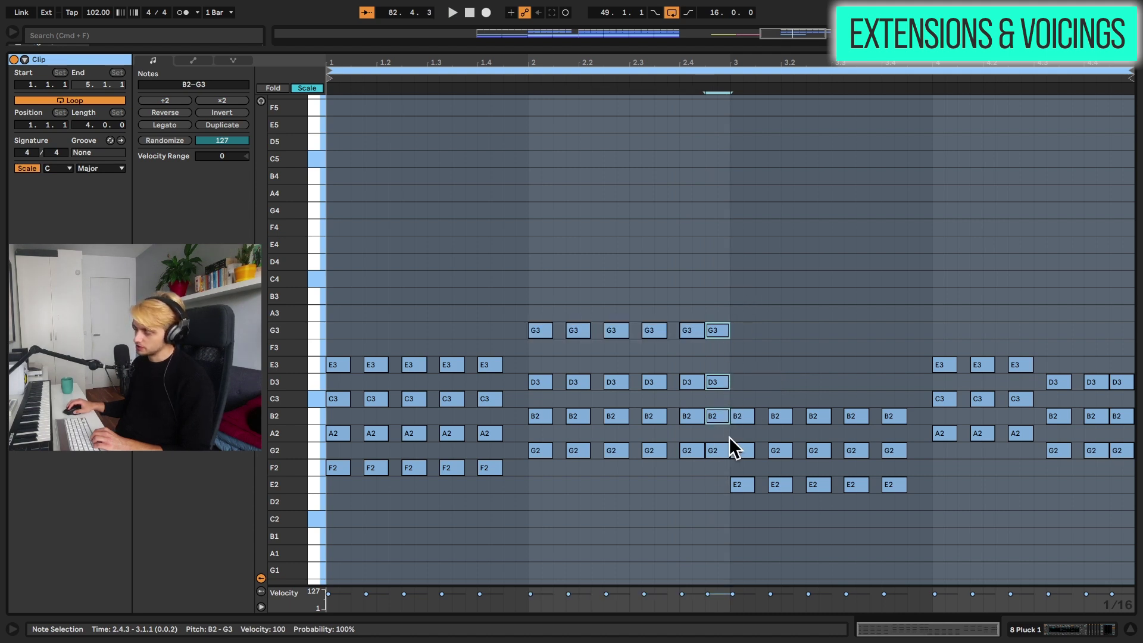
pyautogui.press('Delete')
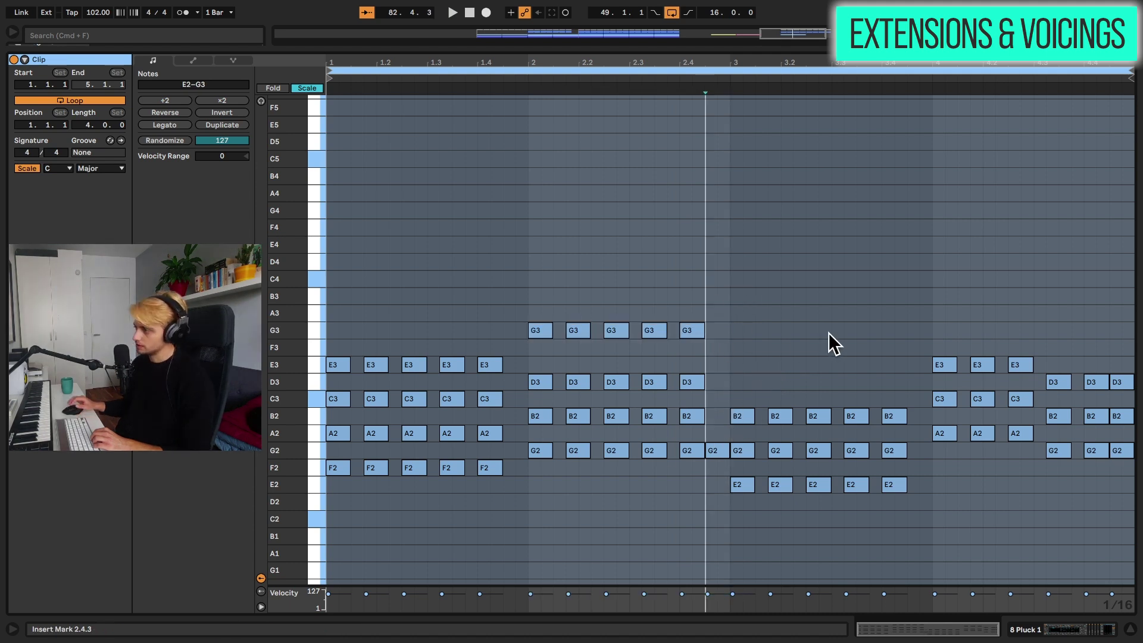
# Step: Raise the five G2 notes in bar 3 an octave to G3
pyautogui.moveTo(731, 389); pyautogui.dragTo(891, 386)
pyautogui.moveTo(920, 468); pyautogui.dragTo(736, 441)
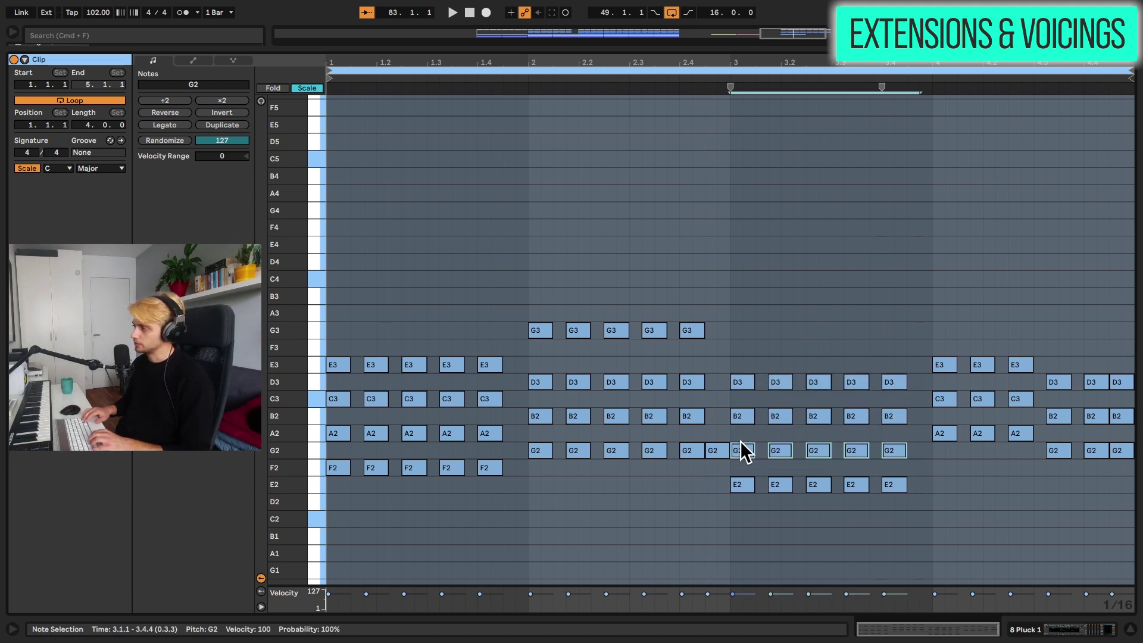
pyautogui.hotkey('shift', 'Up')
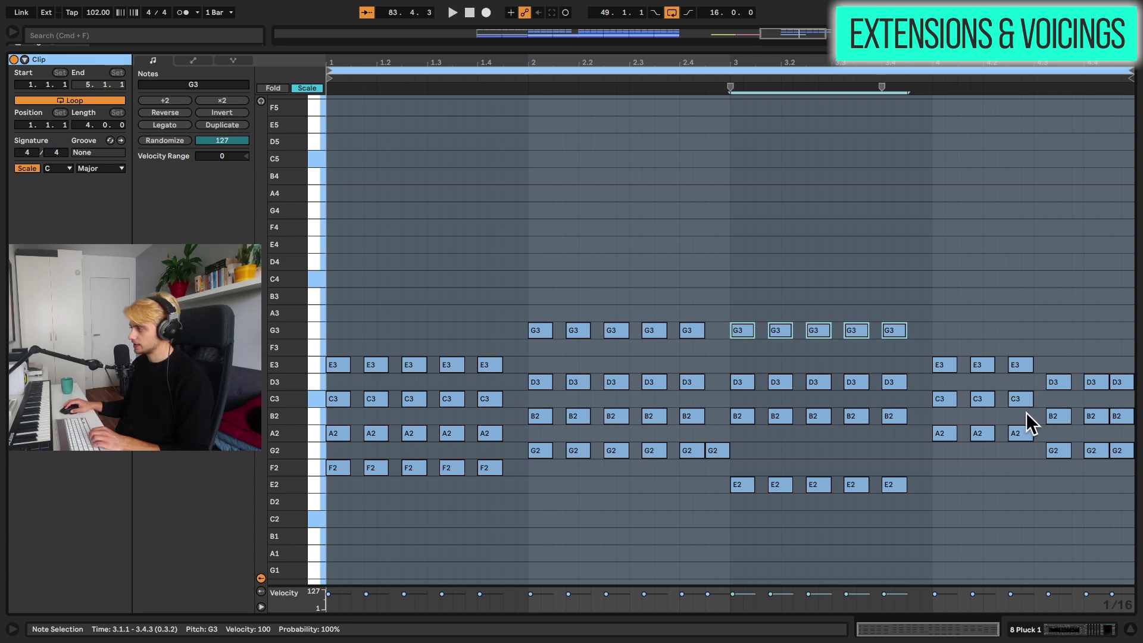
# Step: Select bar 4's C3, E3 and D3 notes to extend those chords with D3 and E3
pyautogui.moveTo(1026, 412); pyautogui.dragTo(952, 391)
pyautogui.moveTo(941, 337); pyautogui.dragTo(948, 356)
pyautogui.moveTo(1030, 362); pyautogui.dragTo(1029, 370)
pyautogui.moveTo(1134, 374); pyautogui.dragTo(1066, 364)
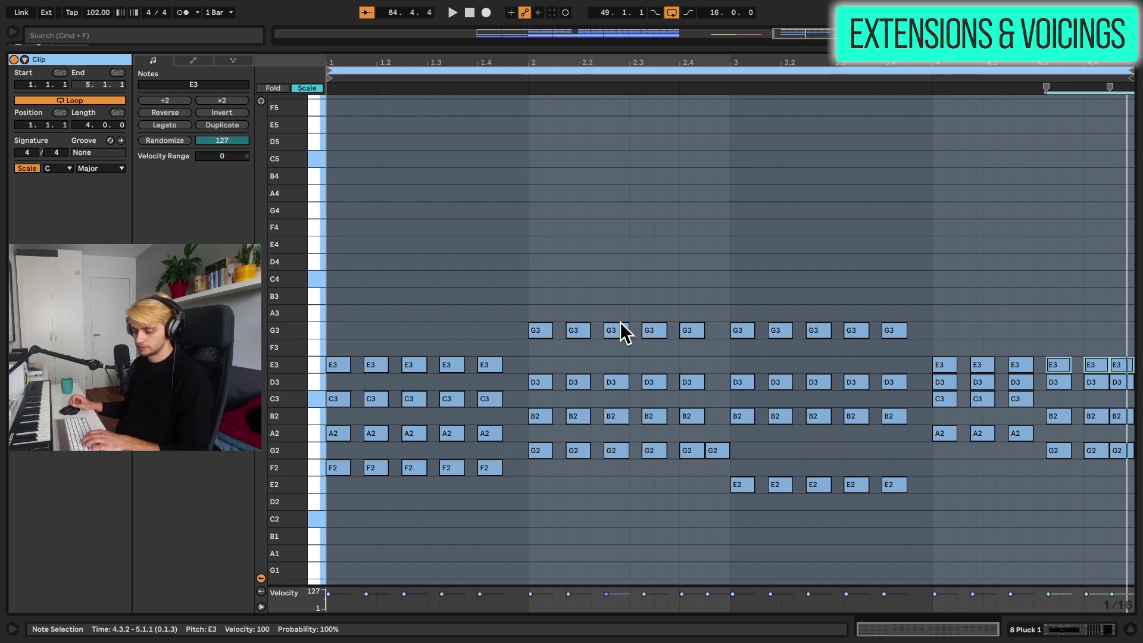
# Step: Turn off scale view to show the full chromatic keyboard and select all chord notes
pyautogui.click(32, 168)
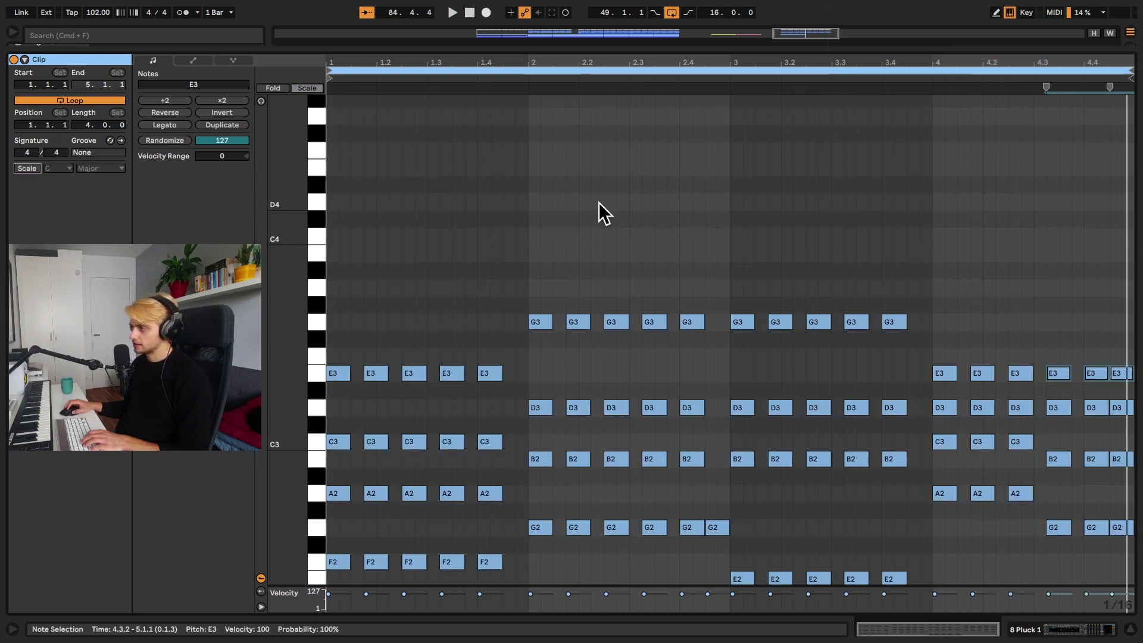
pyautogui.scroll(-4, 679, 247)
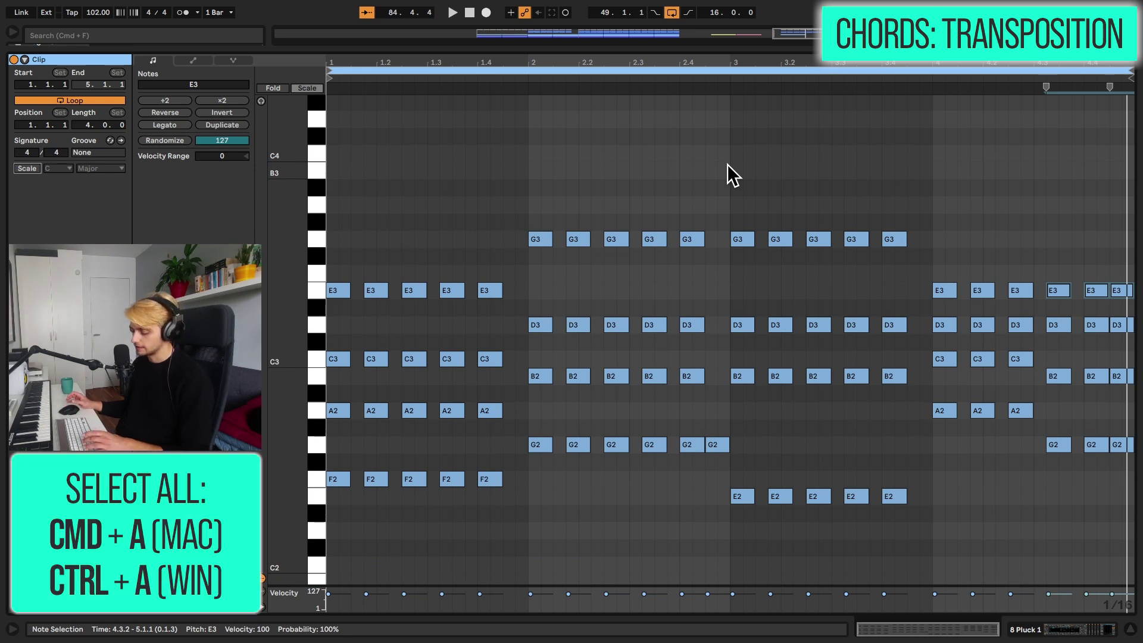
pyautogui.press('super+a')
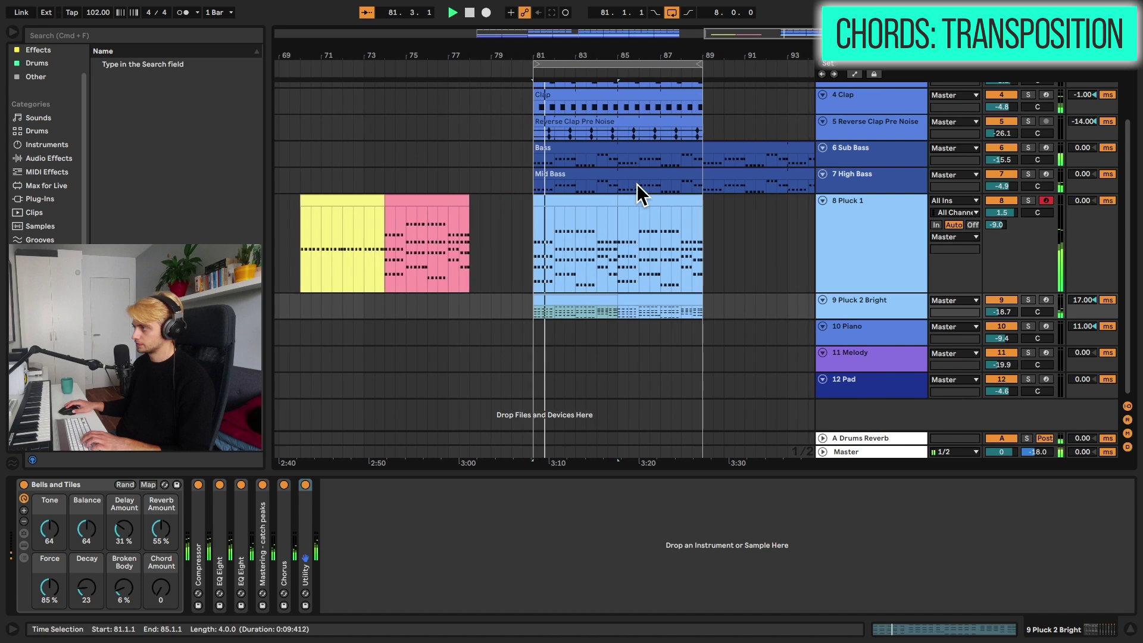
# Step: Open the Pluck 2 Bright clips in the full-size editor to compare them
pyautogui.moveTo(612, 53); pyautogui.dragTo(614, 30)
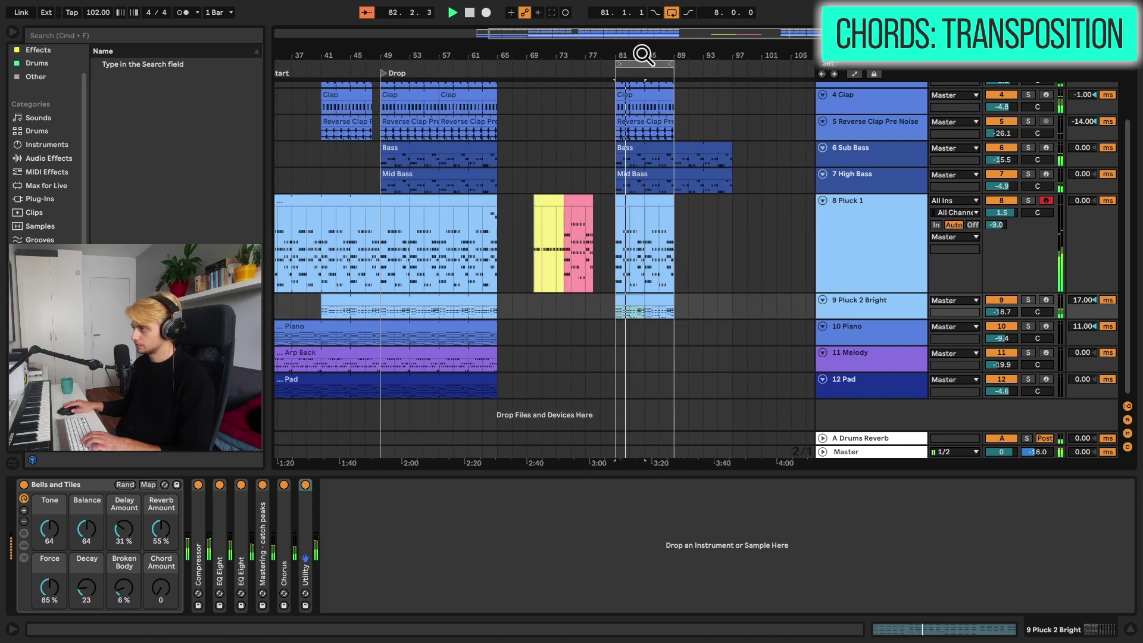
pyautogui.click(398, 305)
pyautogui.press('super+alt+e')
pyautogui.press('super+alt+e')
pyautogui.click(628, 306)
pyautogui.press('super+alt+e')
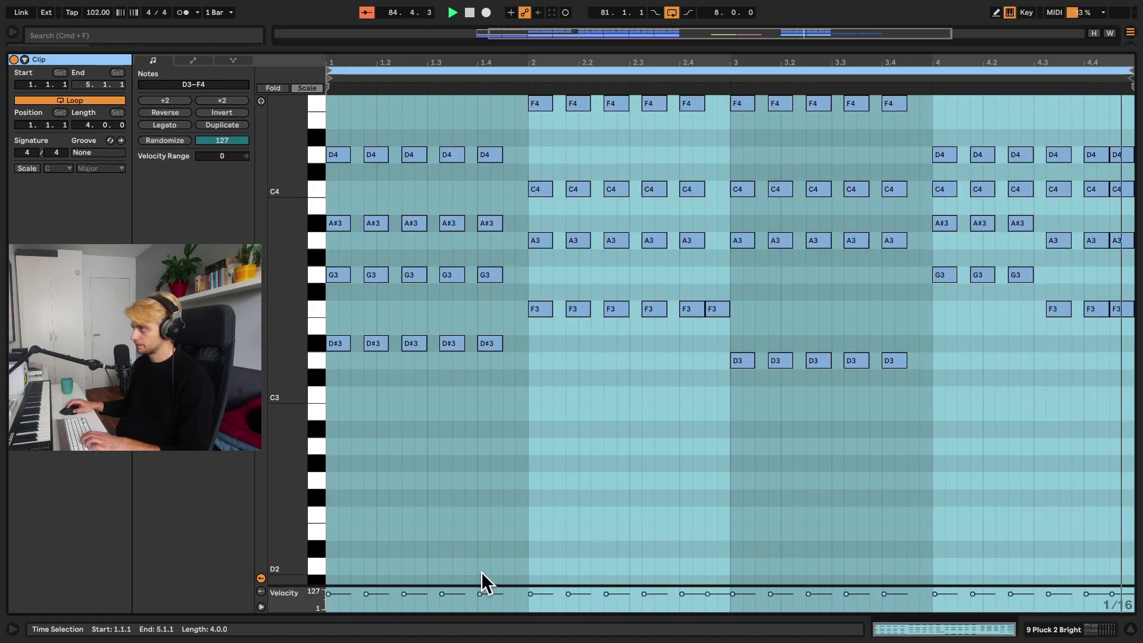
pyautogui.press('space')
# Step: Enlarge the velocity lane, select all the clip's notes, and play it back
pyautogui.moveTo(480, 586); pyautogui.dragTo(504, 456)
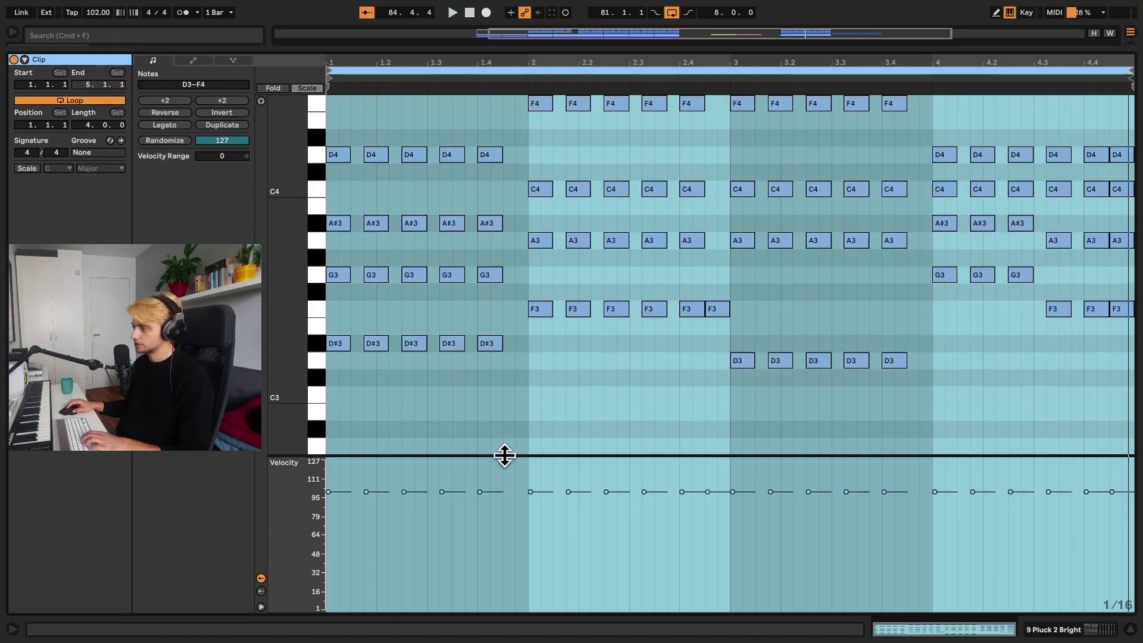
pyautogui.click(499, 390)
pyautogui.press('super+a')
pyautogui.scroll(2, 571, 395)
pyautogui.press('space')
pyautogui.press('Tab')
# Step: Select the Sub Bass clip and zoom the arrangement toward the chord section
pyautogui.click(678, 167)
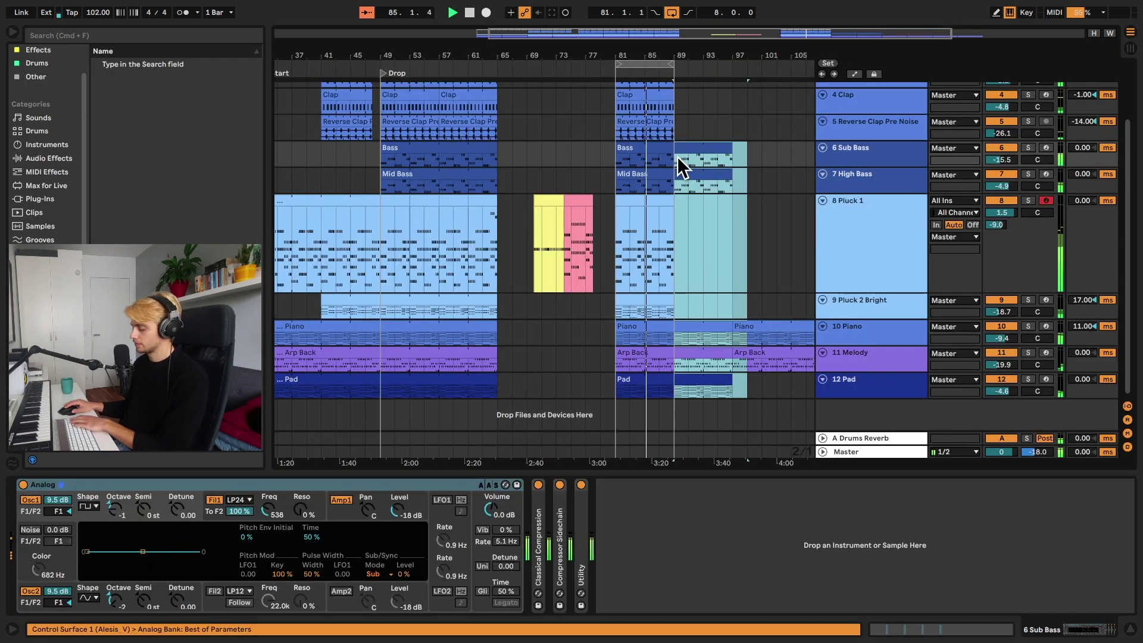
pyautogui.moveTo(714, 35); pyautogui.dragTo(781, 387)
pyautogui.moveTo(615, 54); pyautogui.dragTo(522, 51)
pyautogui.scroll(2, 577, 254)
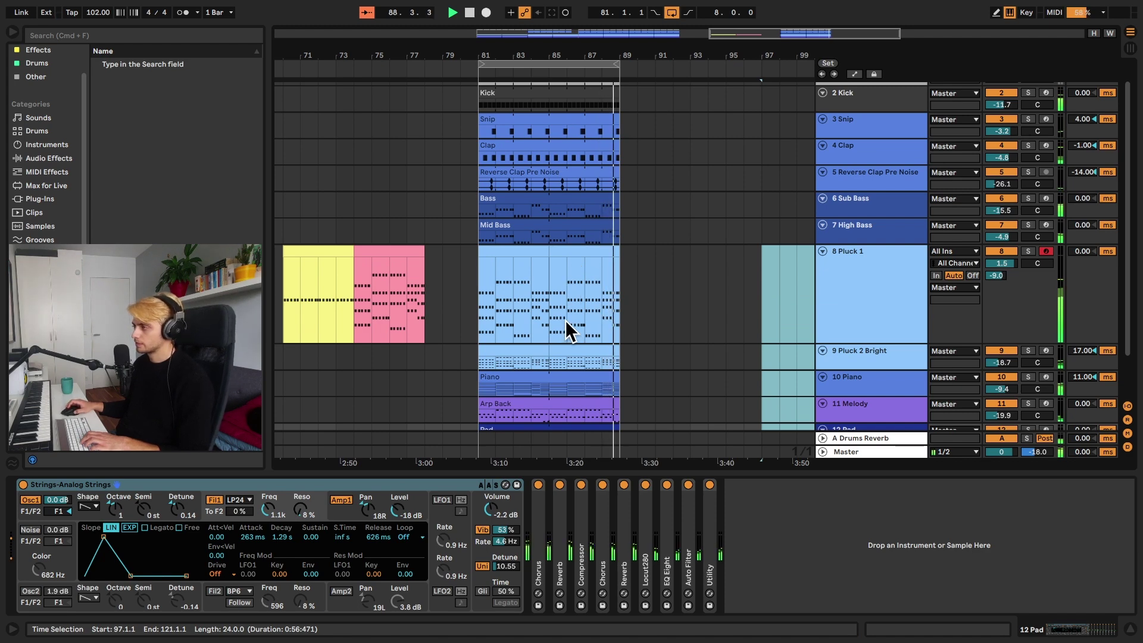
pyautogui.press('space')
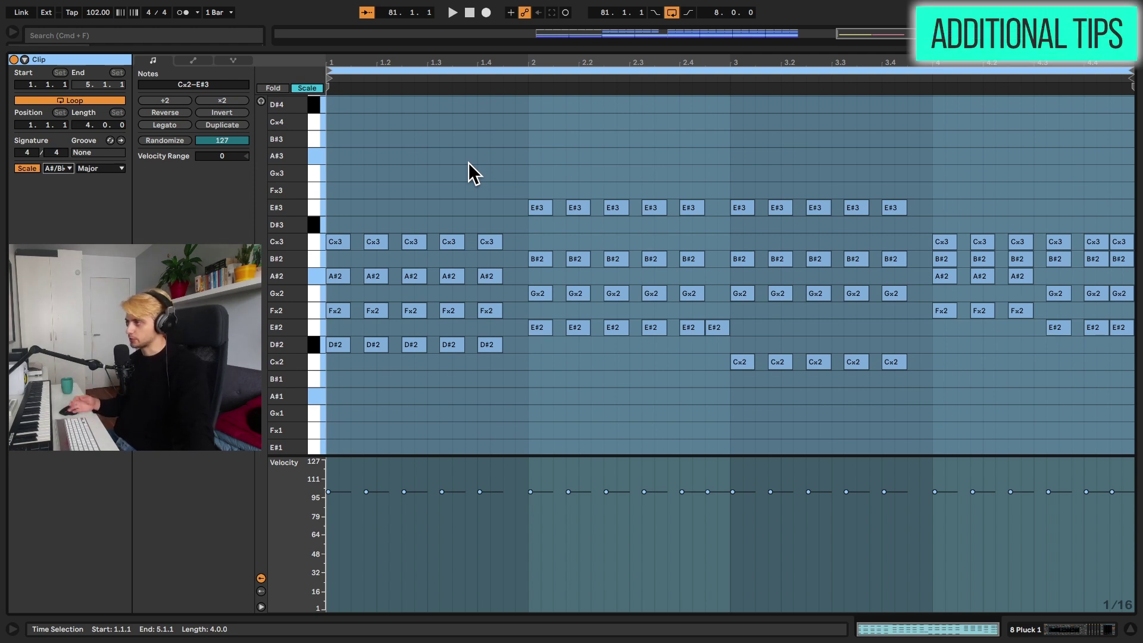
# Step: Open the pink Pluck 1 clip from the arrangement and select all its C Major chord notes
pyautogui.press('super+alt+e')
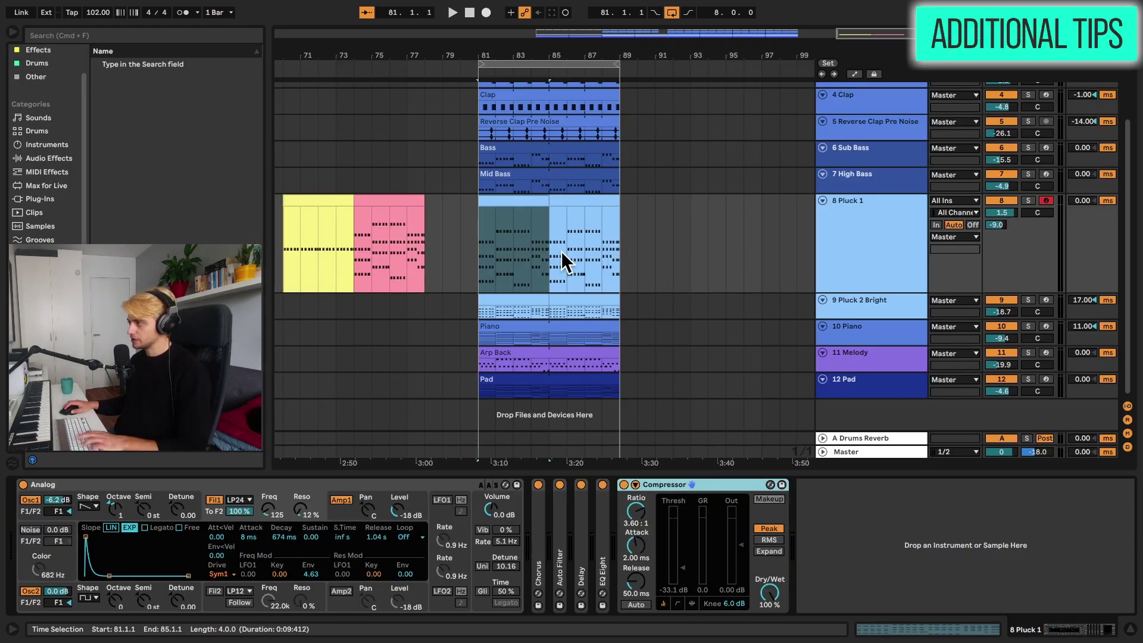
pyautogui.doubleClick(398, 205)
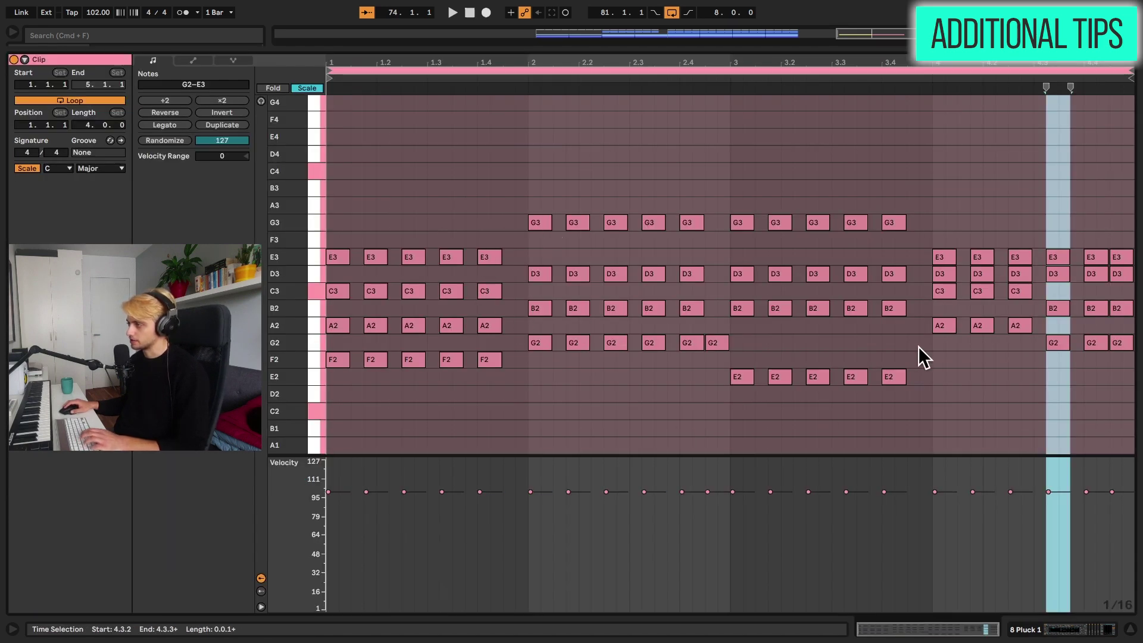
pyautogui.press('super+a')
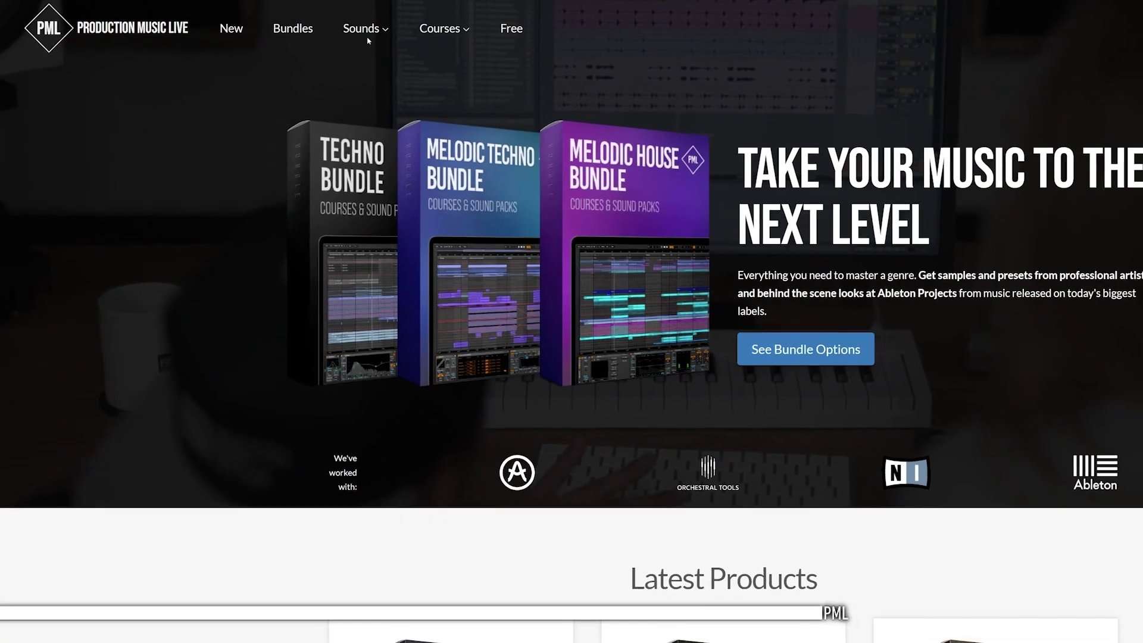
# Step: Scroll the PML course page and open the Foundations Part 4 - Ableton Session course
pyautogui.moveTo(462, 36)
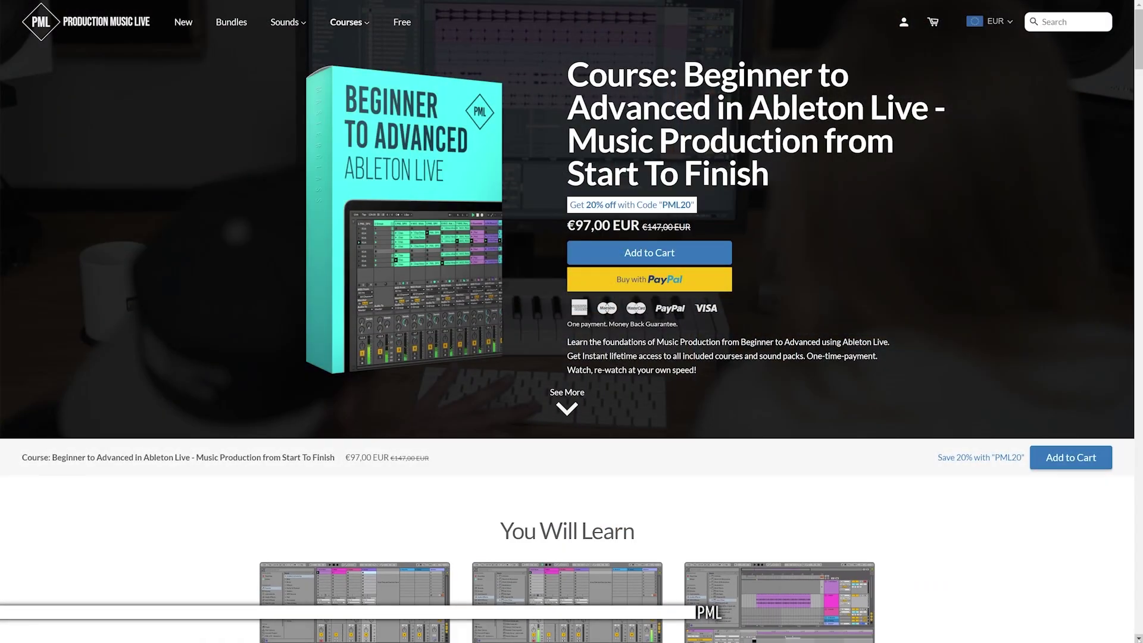
pyautogui.scroll(-8, 571, 322)
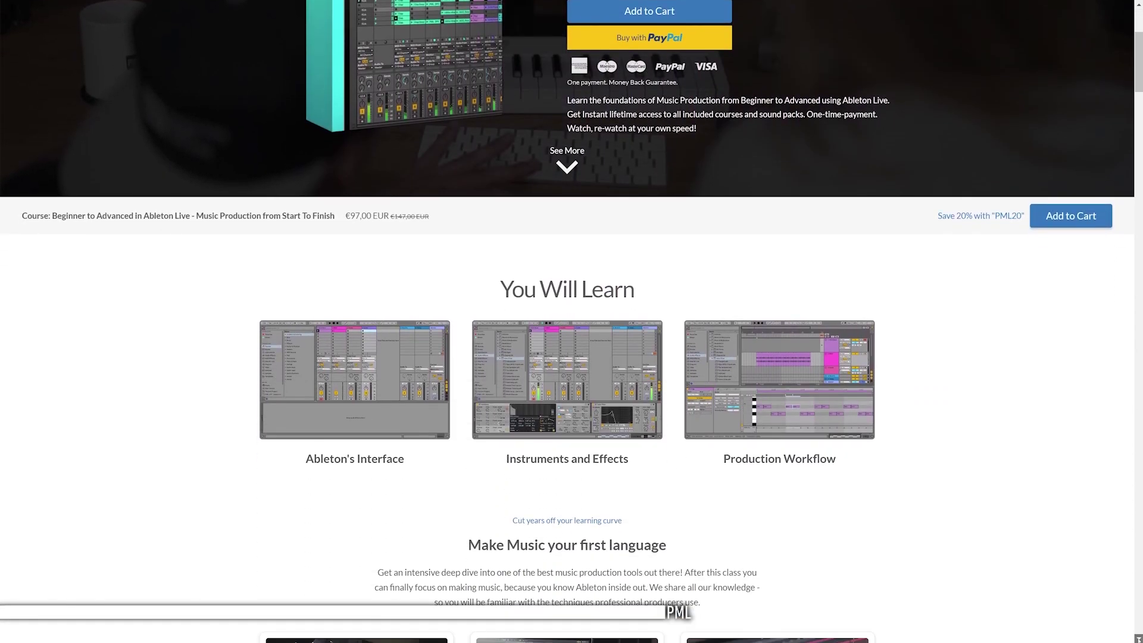
pyautogui.scroll(-7, 571, 321)
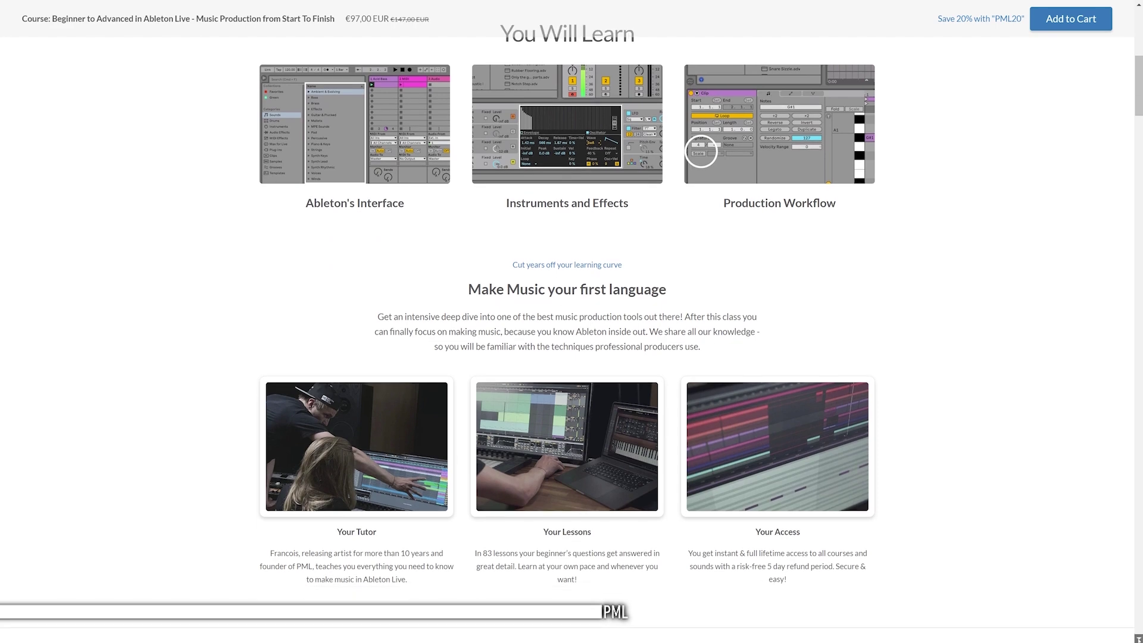
pyautogui.scroll(-3, 572, 321)
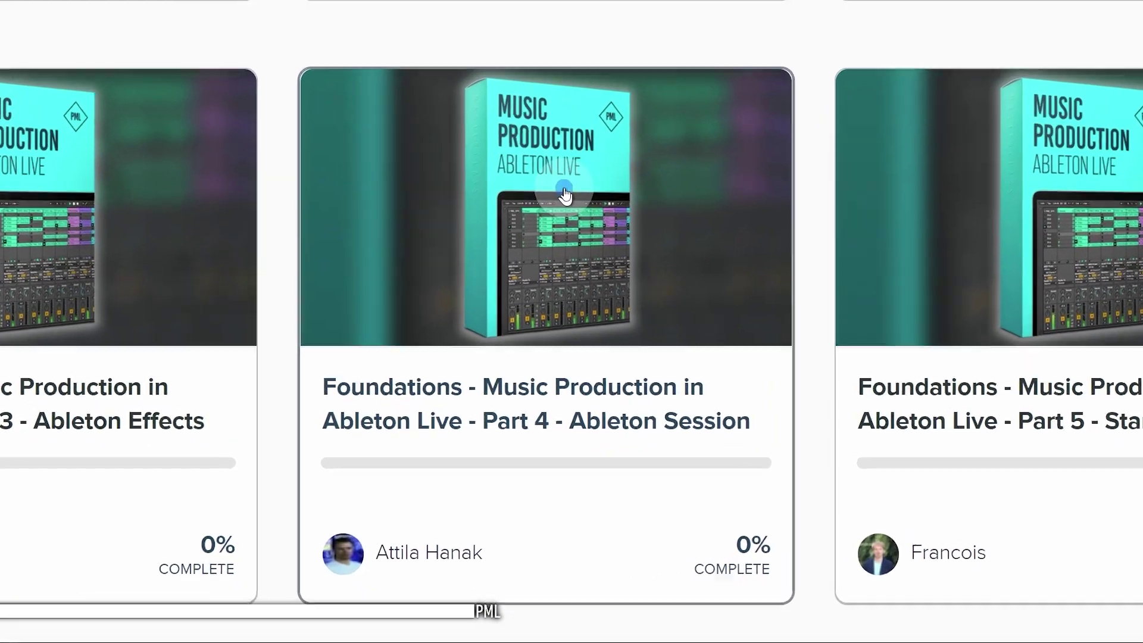
pyautogui.click(564, 193)
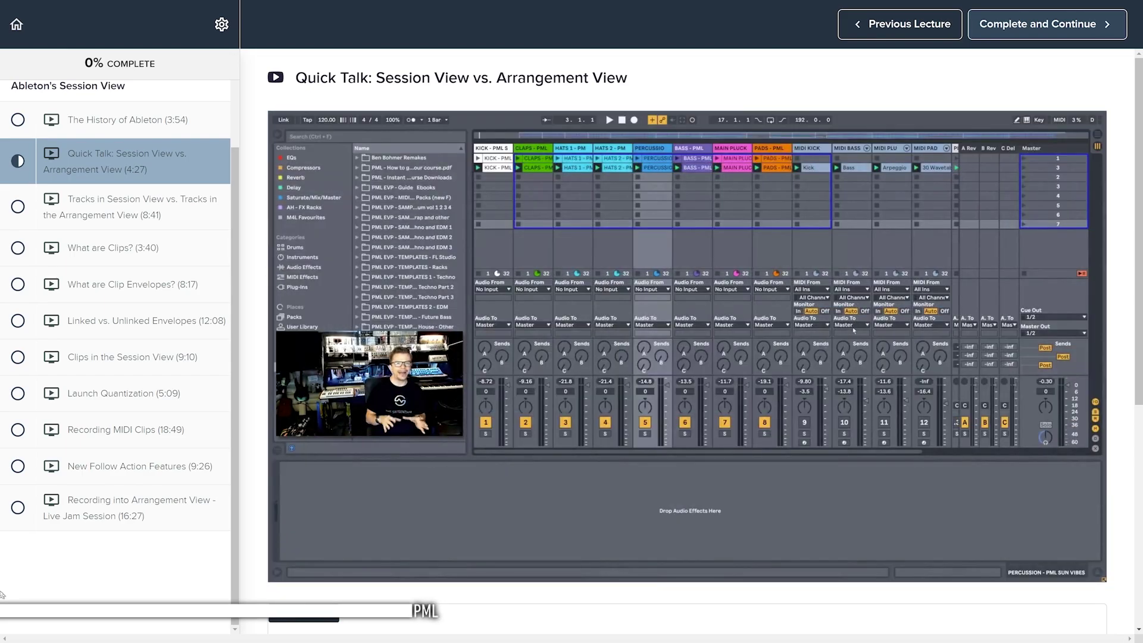